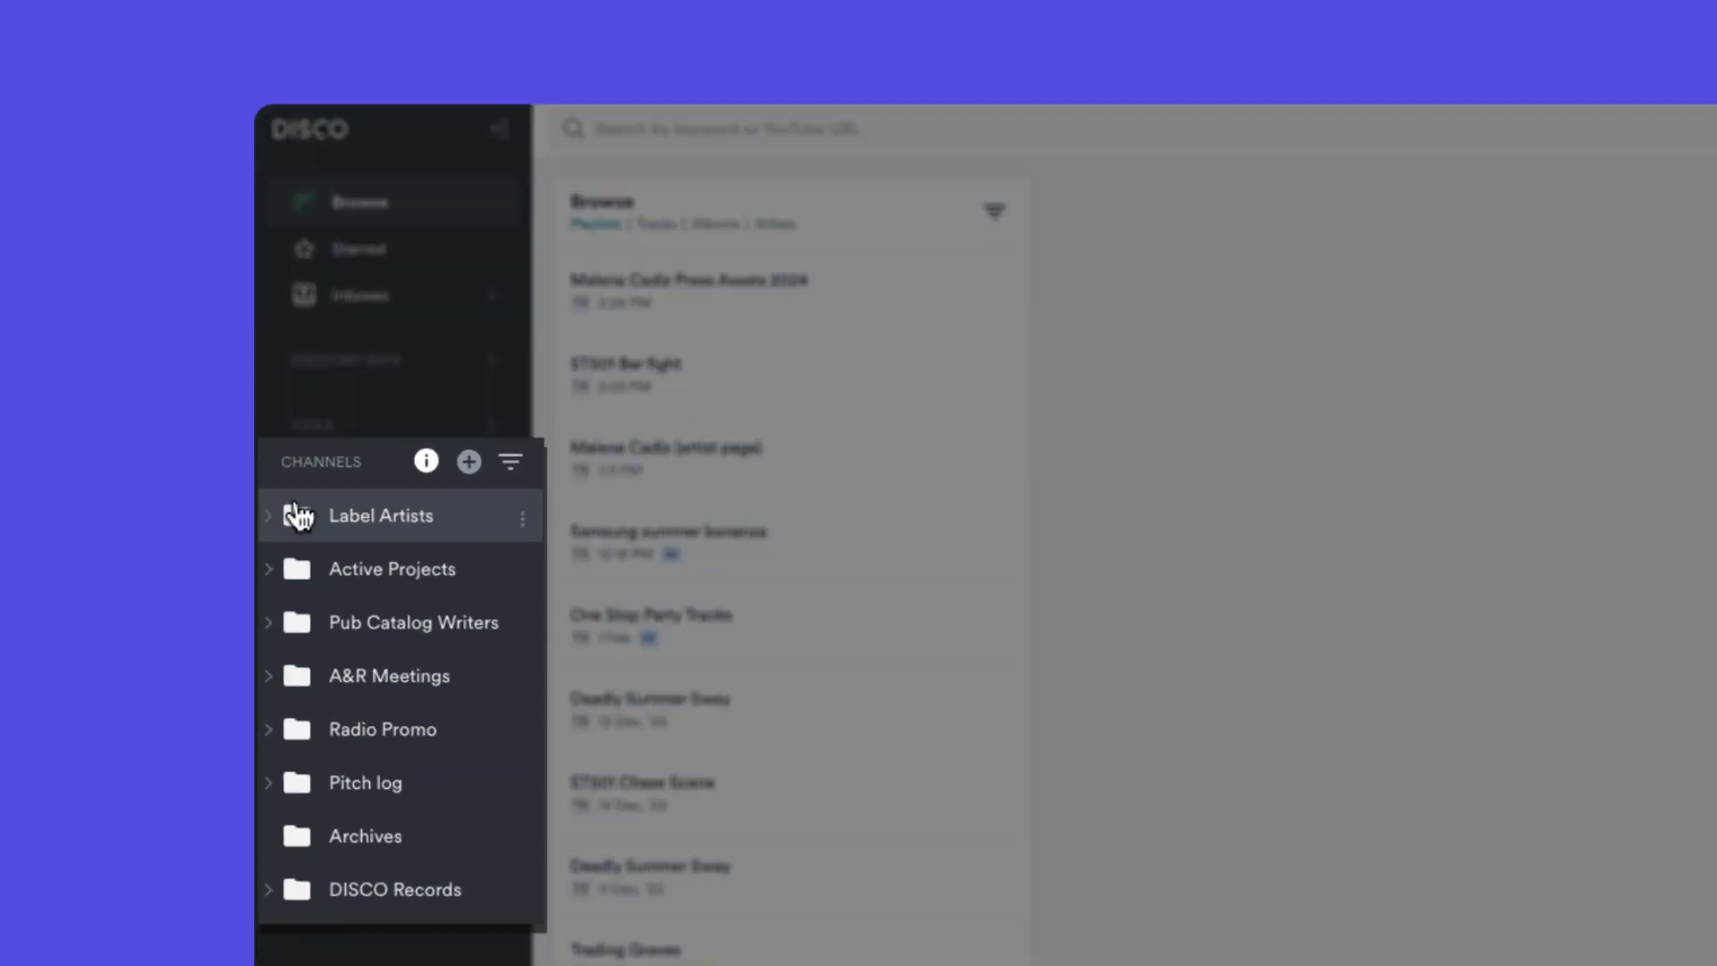
# Step: Browse the Label Artists, Active Projects and A&R Meetings channels and their folders
pyautogui.click(306, 534)
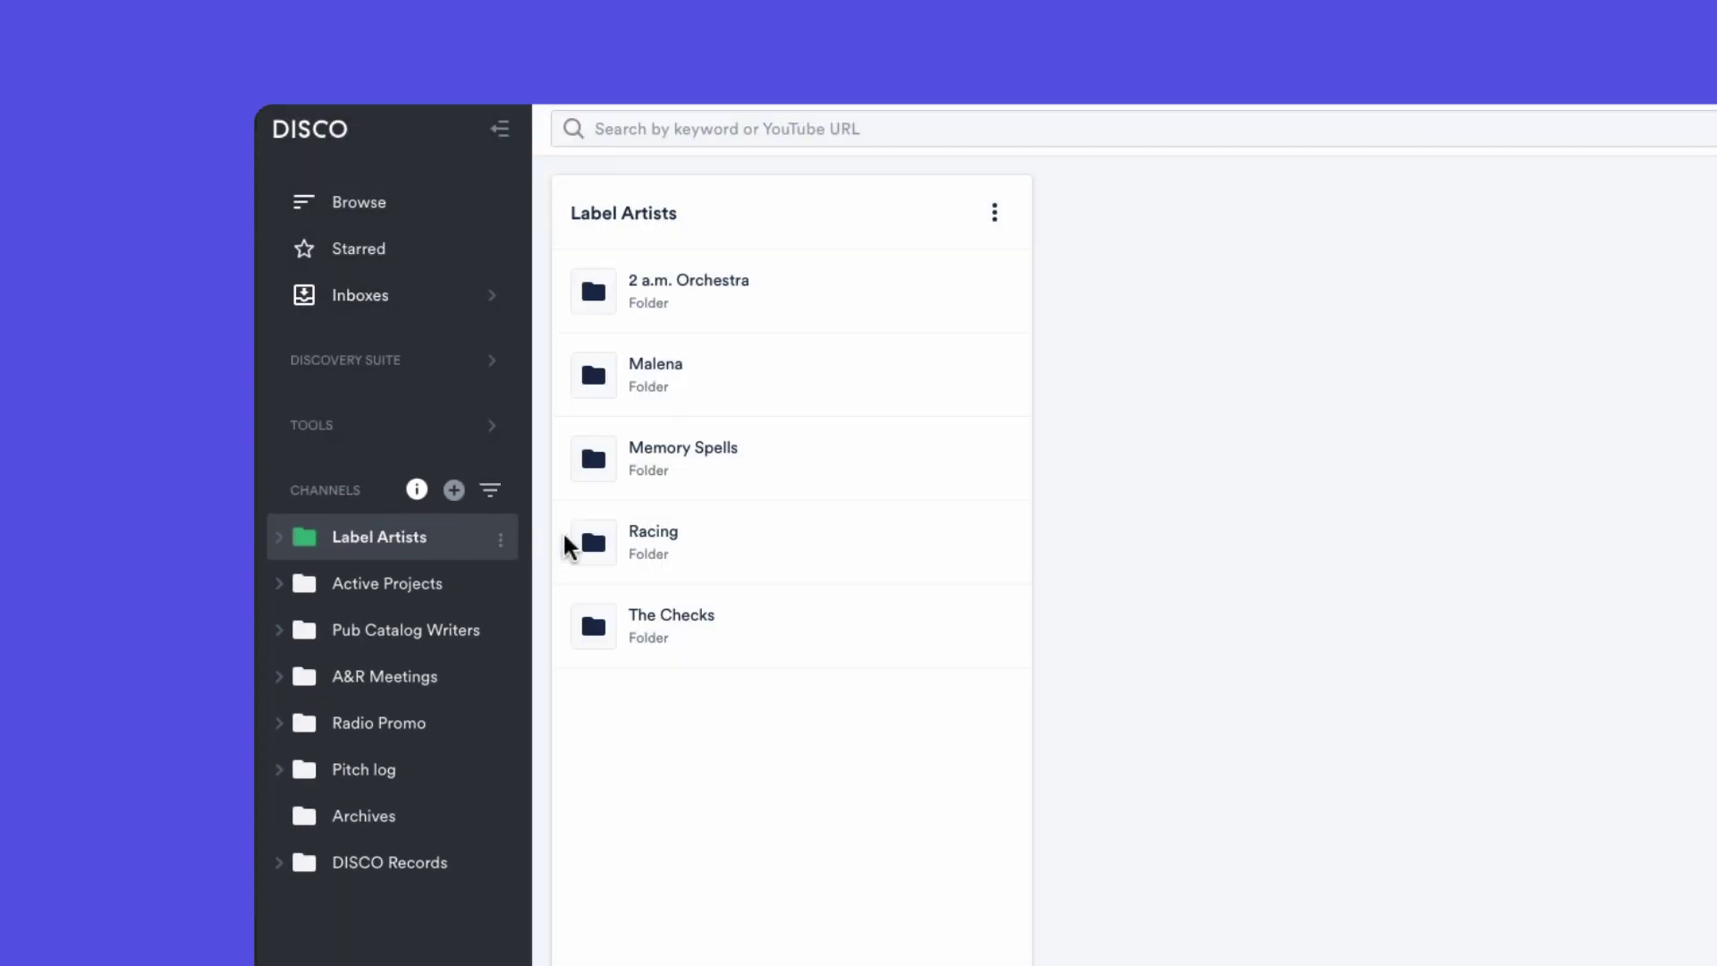
pyautogui.click(628, 541)
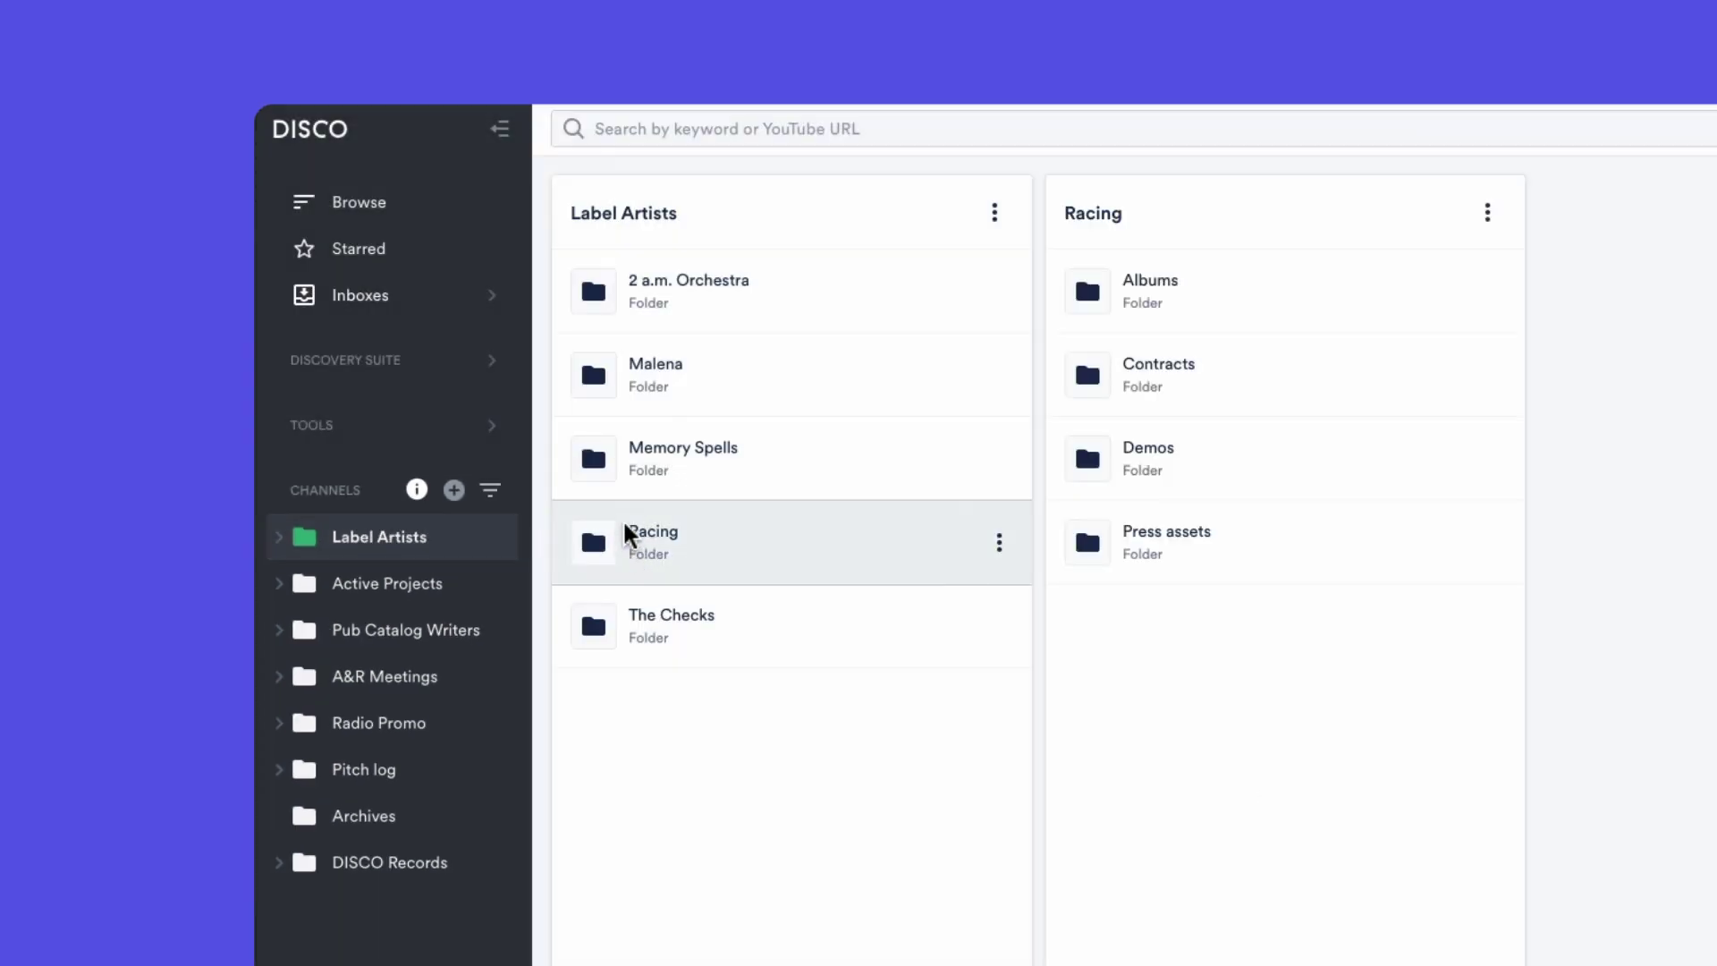
pyautogui.click(611, 385)
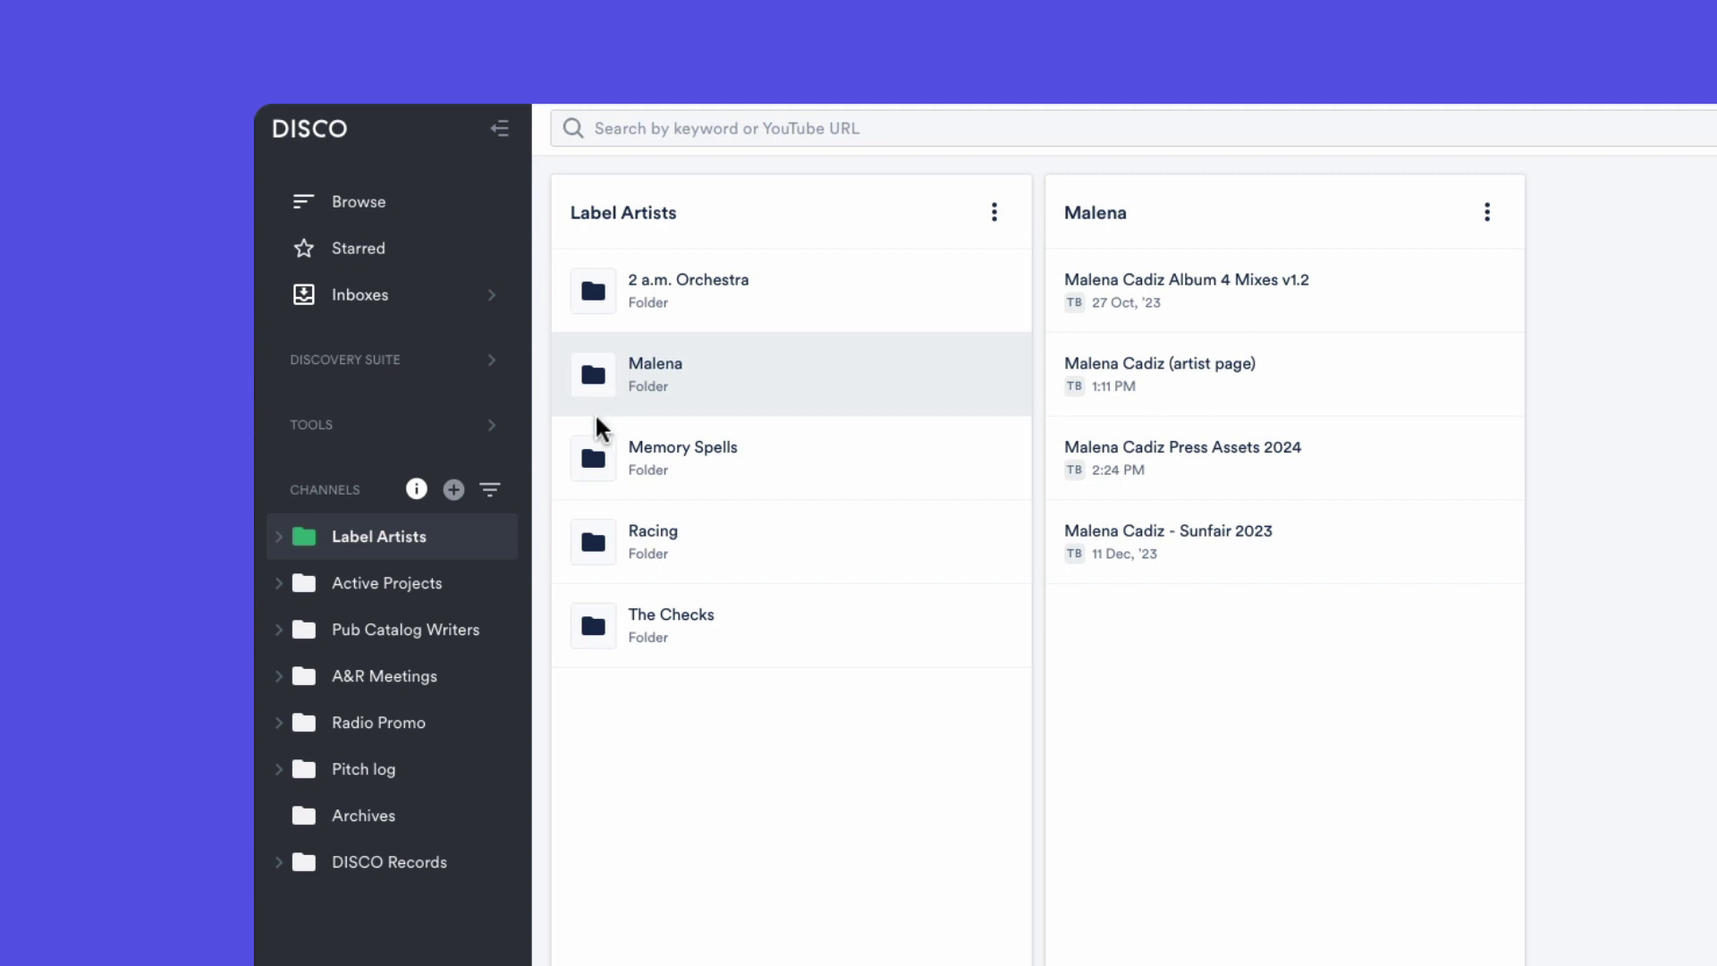
pyautogui.click(419, 587)
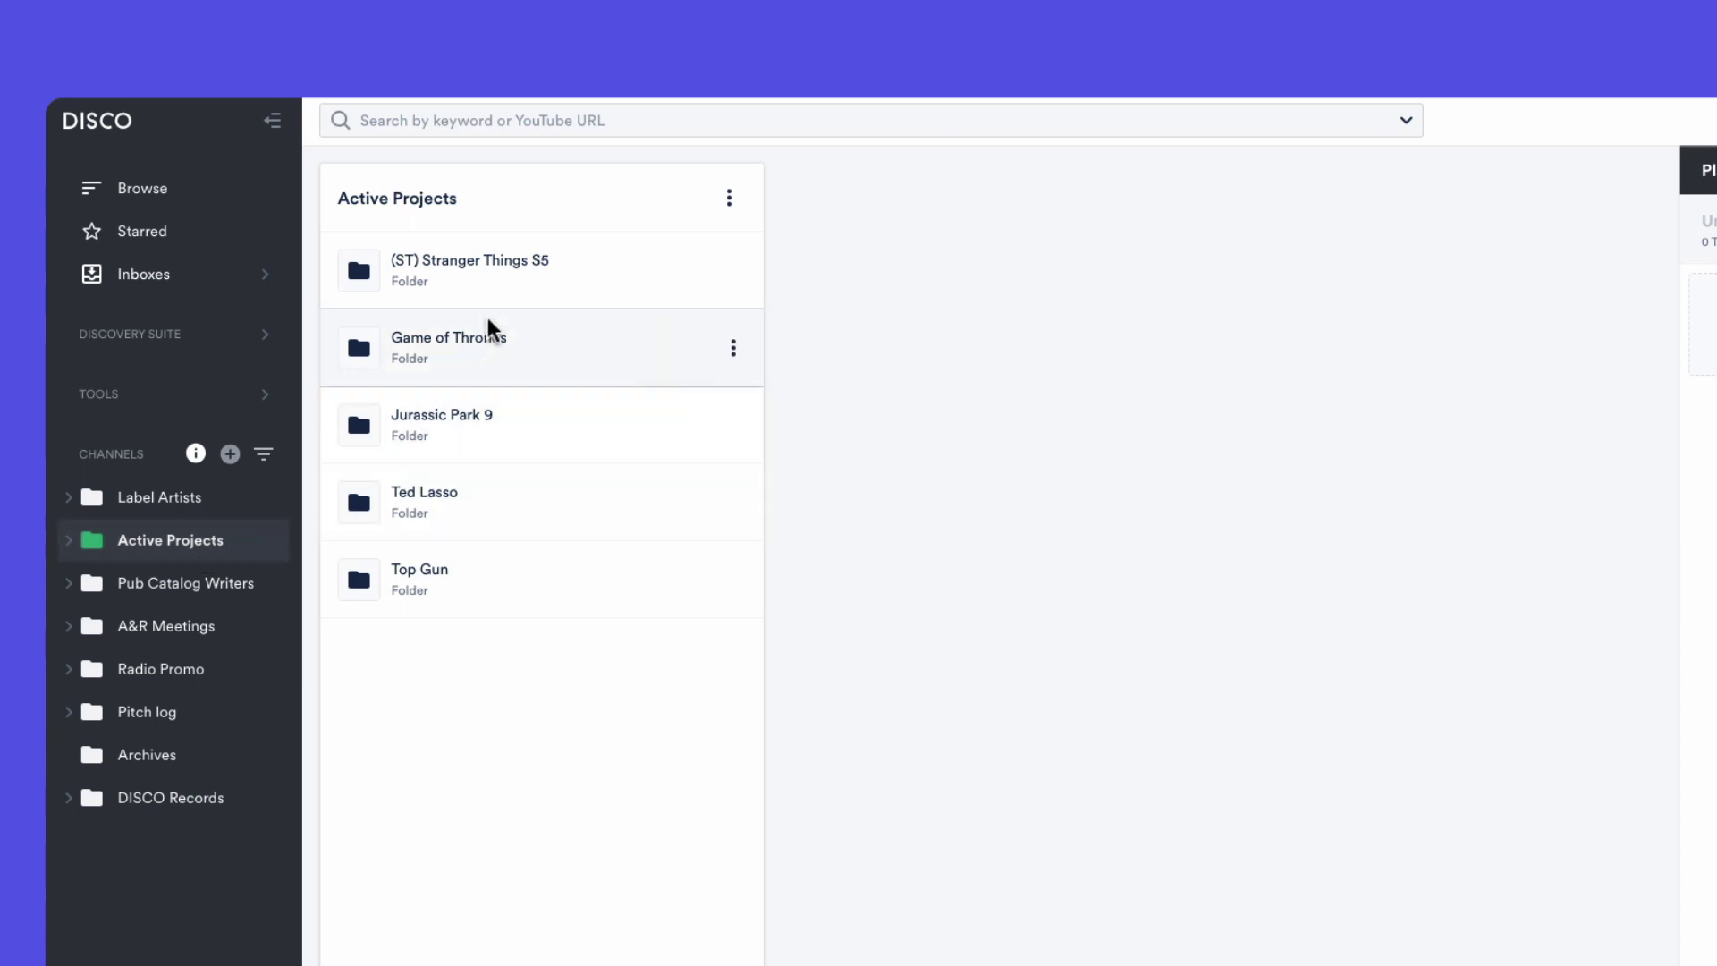
pyautogui.click(498, 290)
pyautogui.click(920, 278)
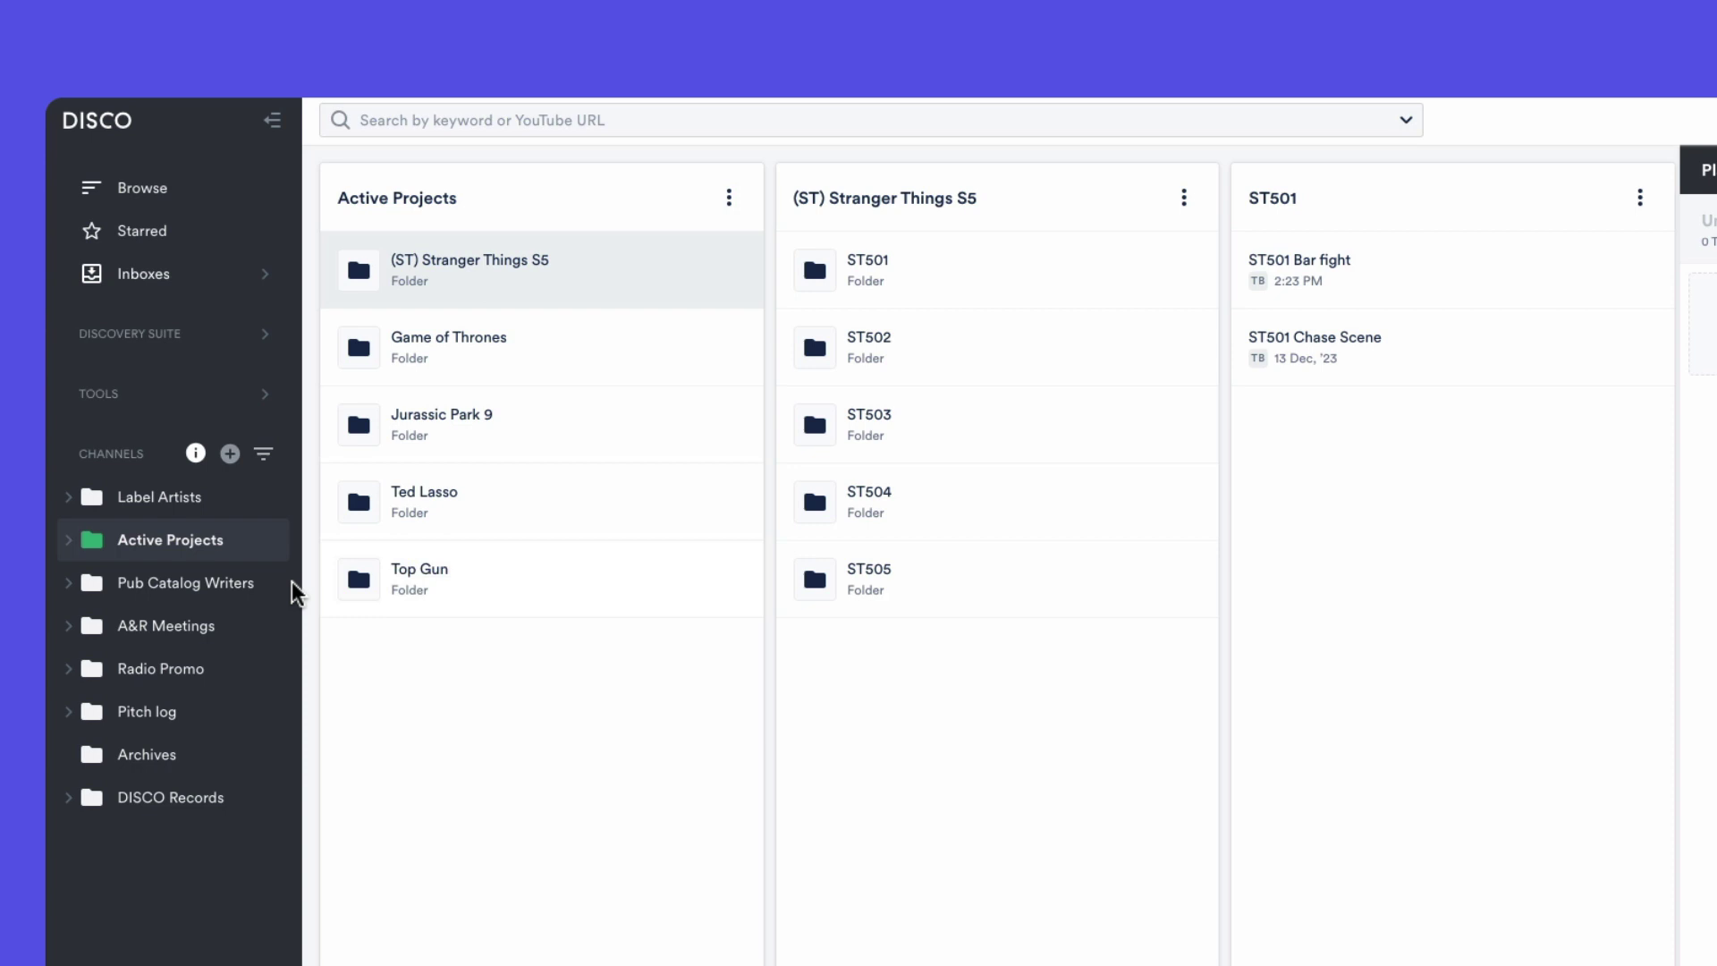
pyautogui.click(217, 638)
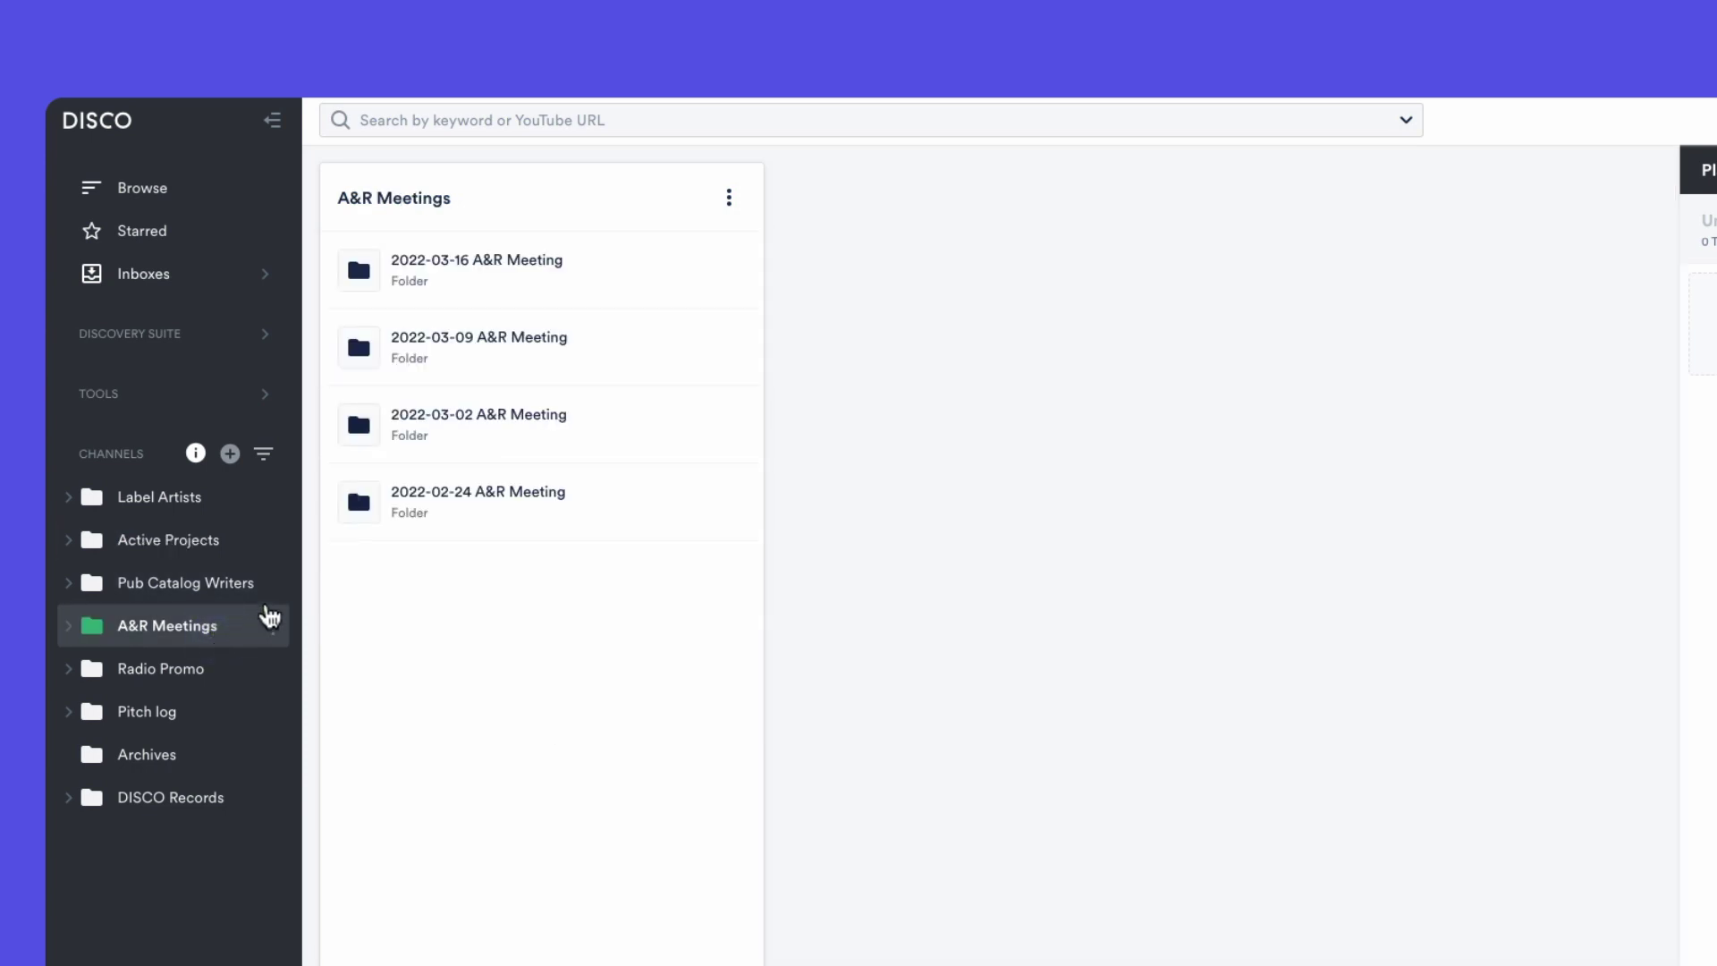
pyautogui.click(567, 273)
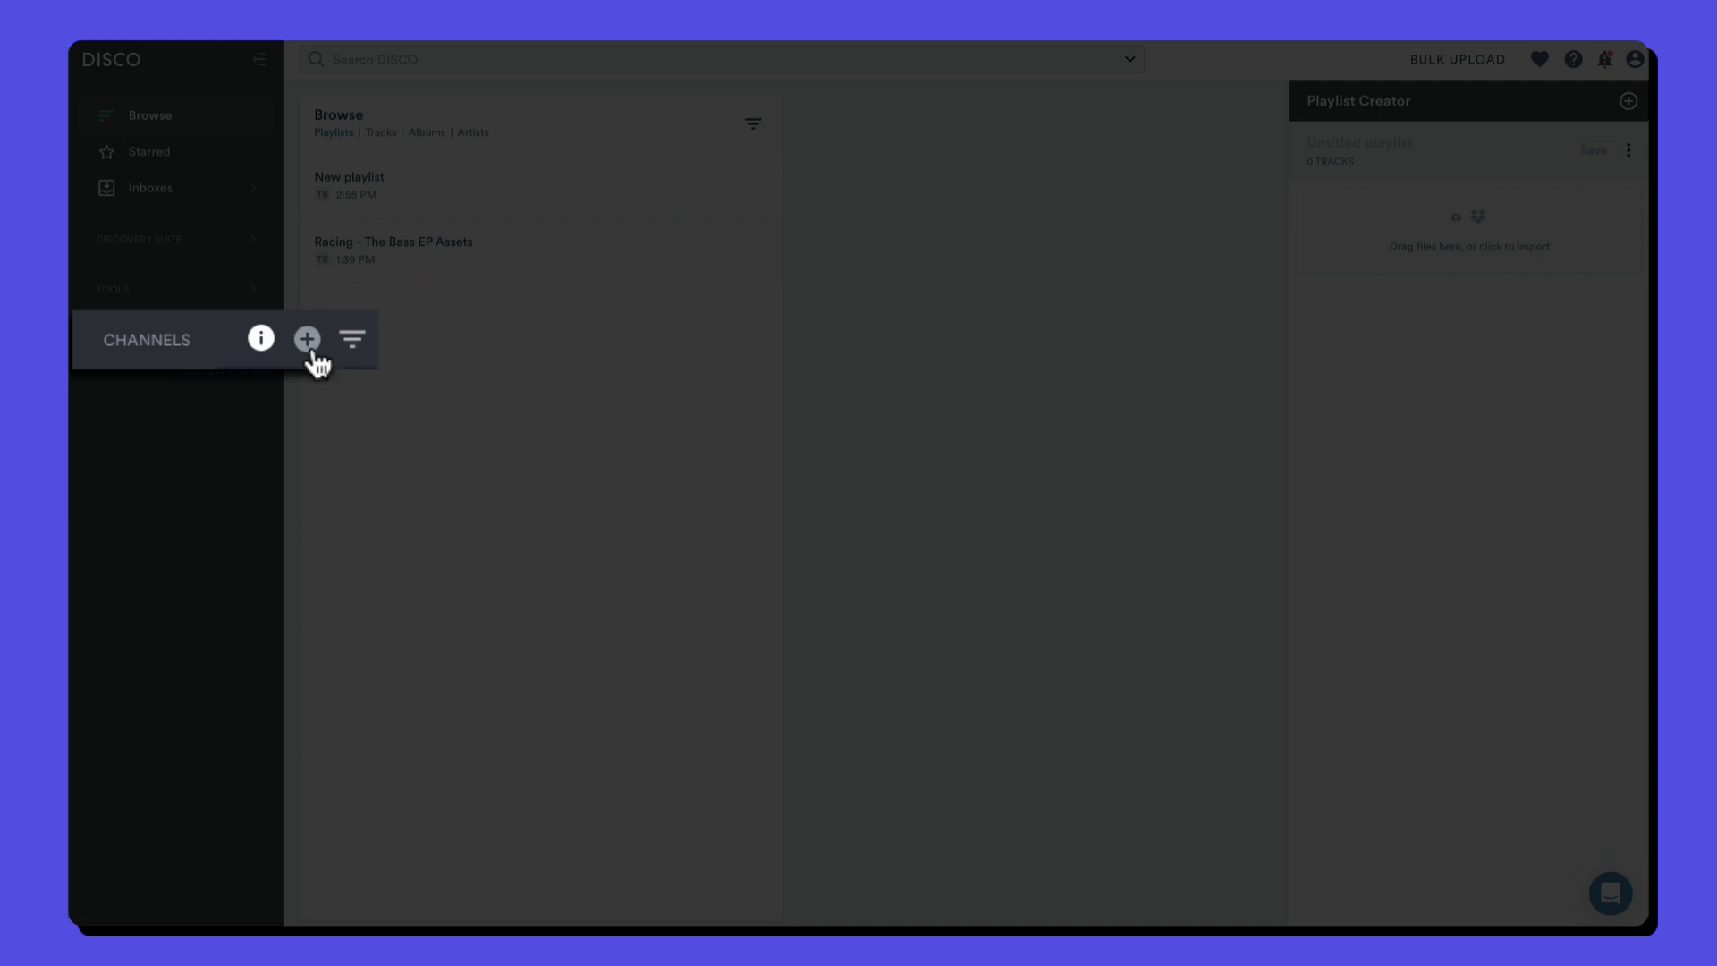
# Step: Create a channel named Sync Artists, keeping it visible to all users
pyautogui.click(309, 344)
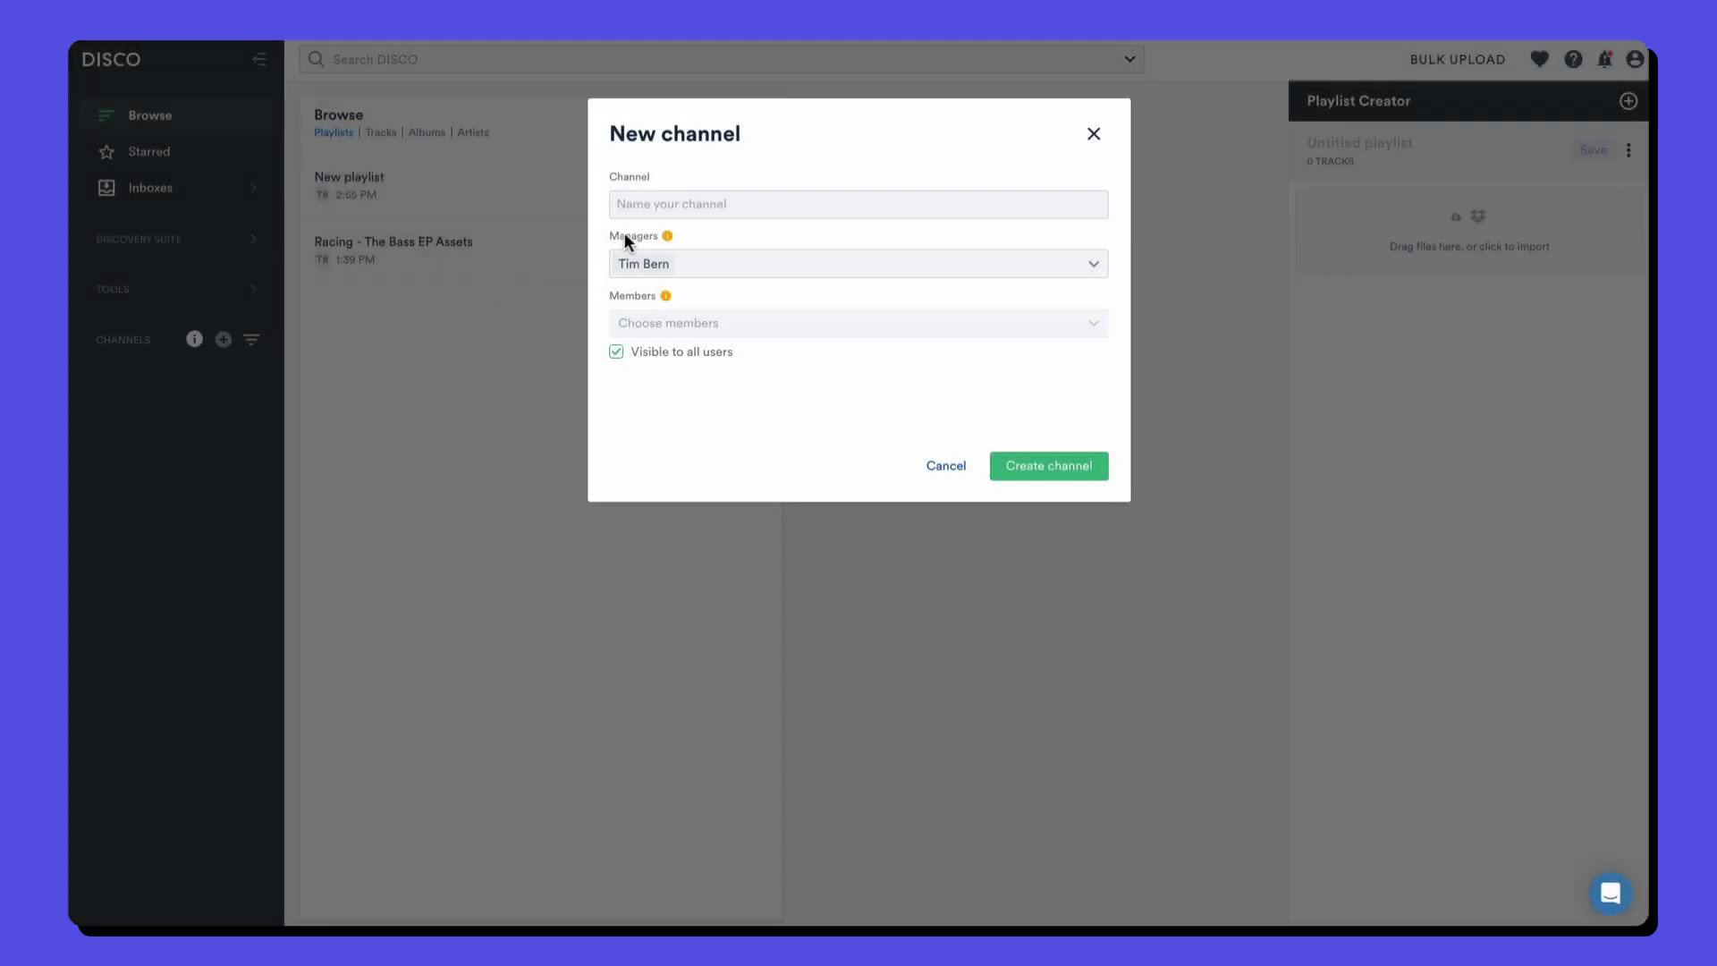
pyautogui.click(654, 209)
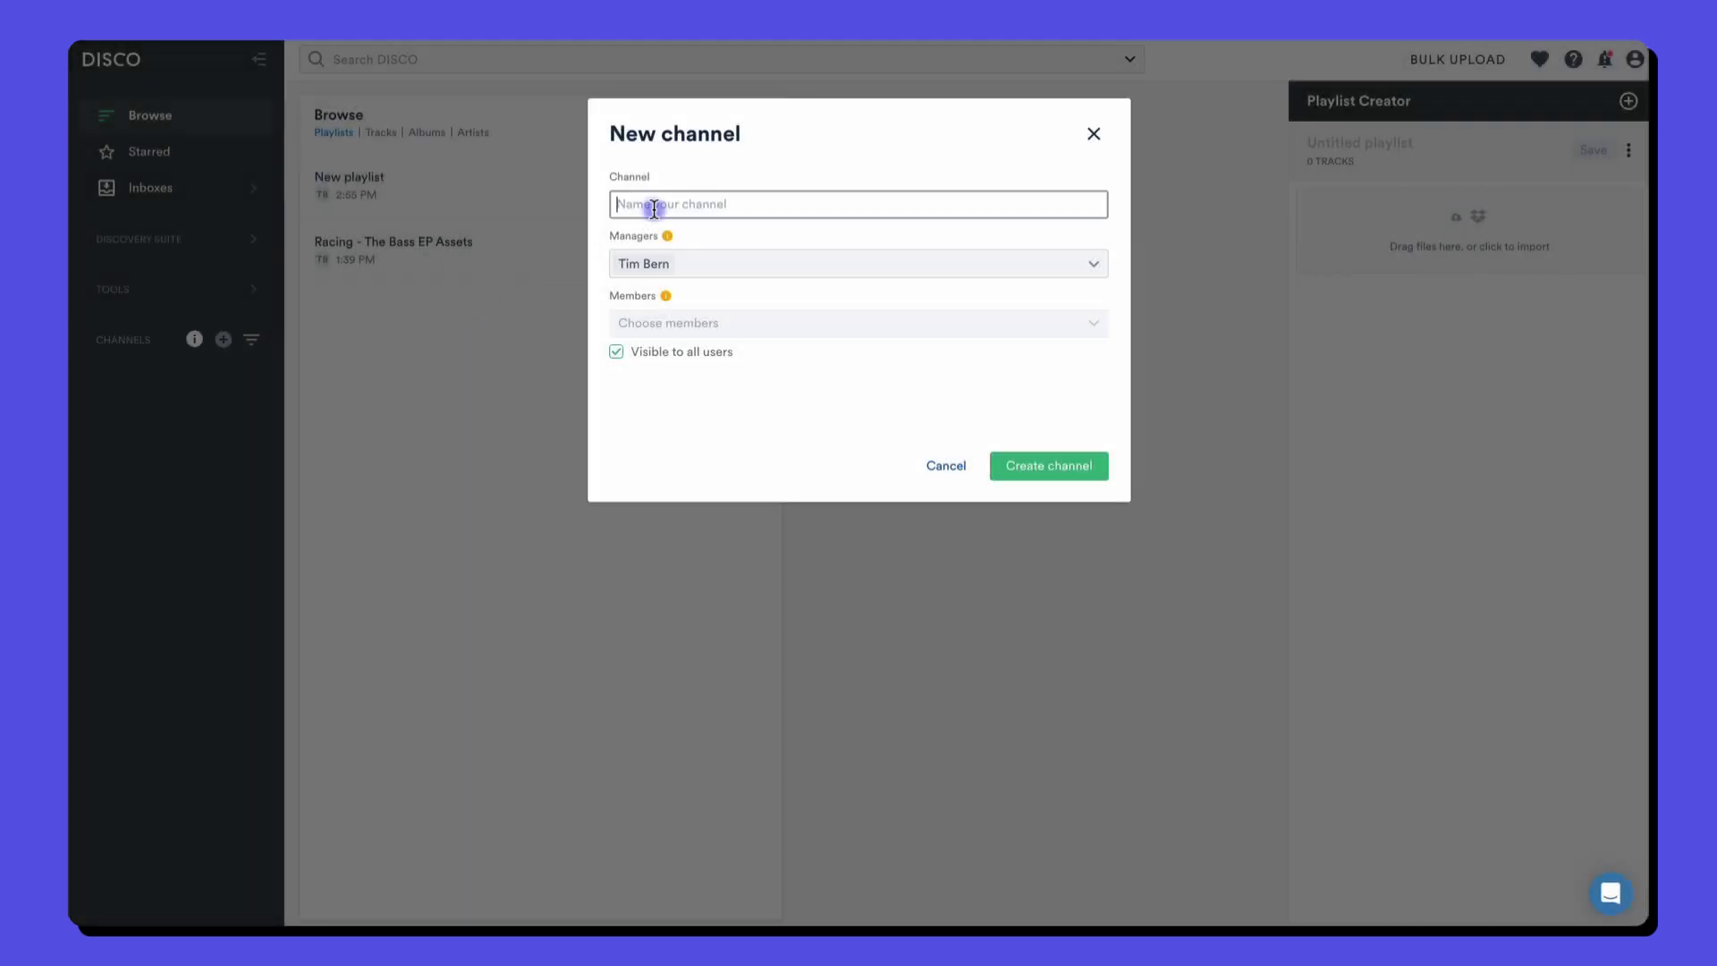
pyautogui.write('Sync Artists')
pyautogui.click(726, 265)
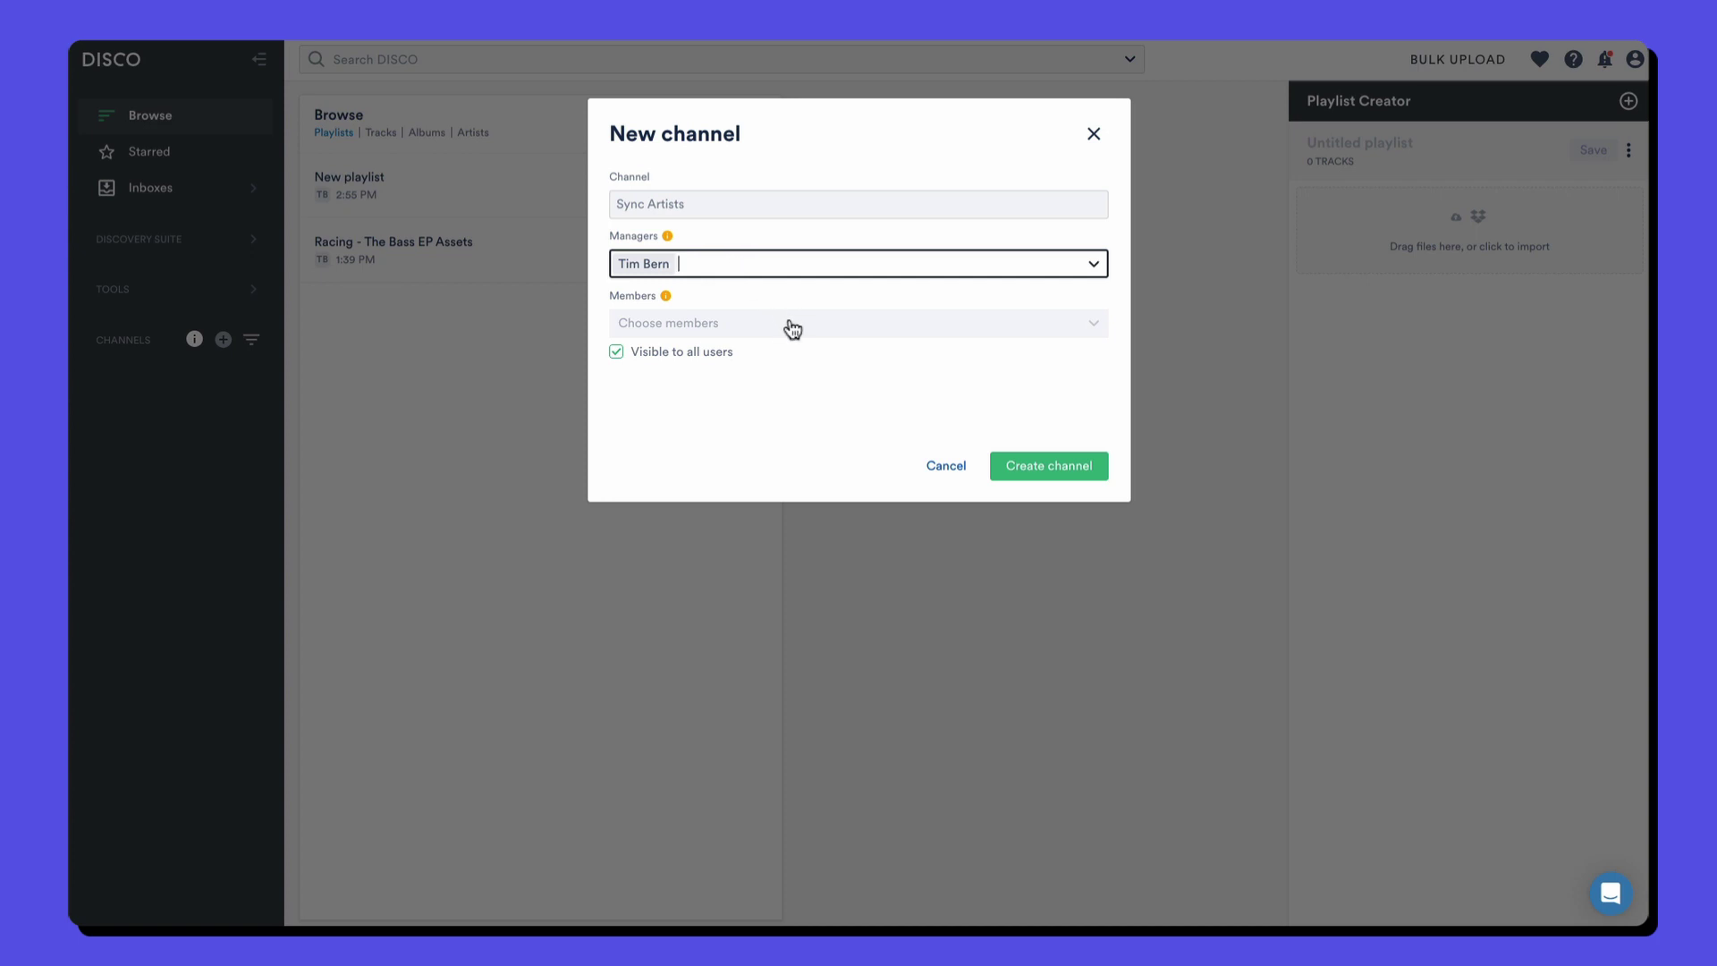
pyautogui.click(698, 350)
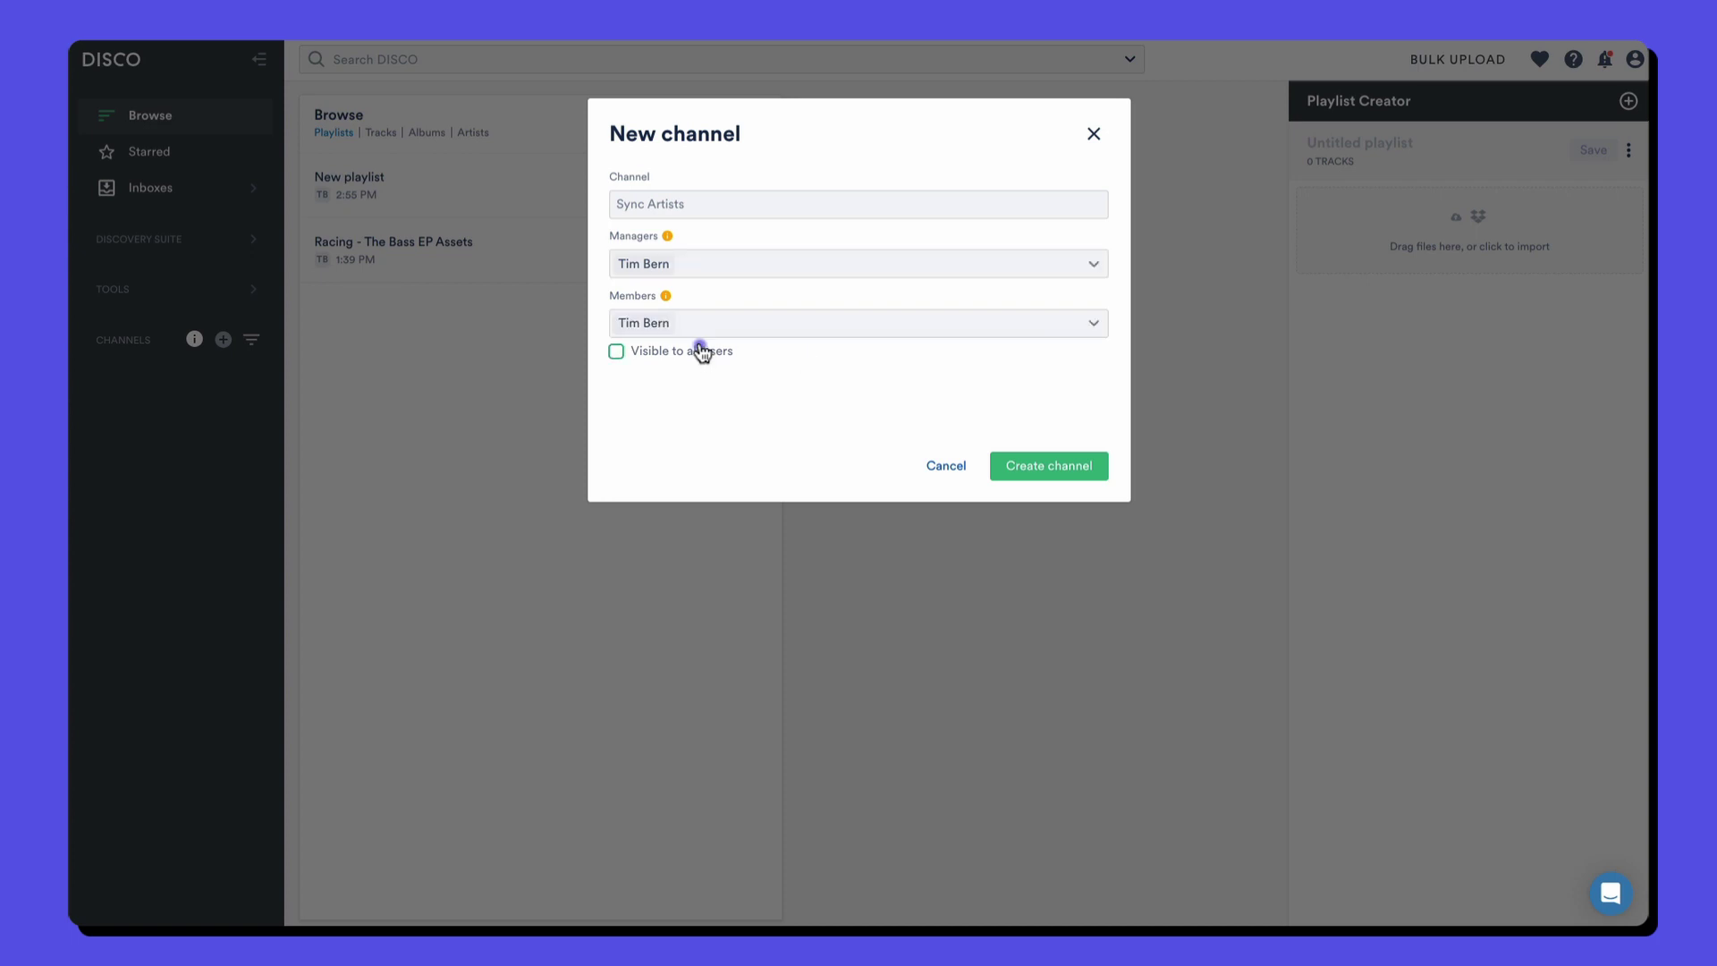
pyautogui.click(745, 331)
pyautogui.click(630, 348)
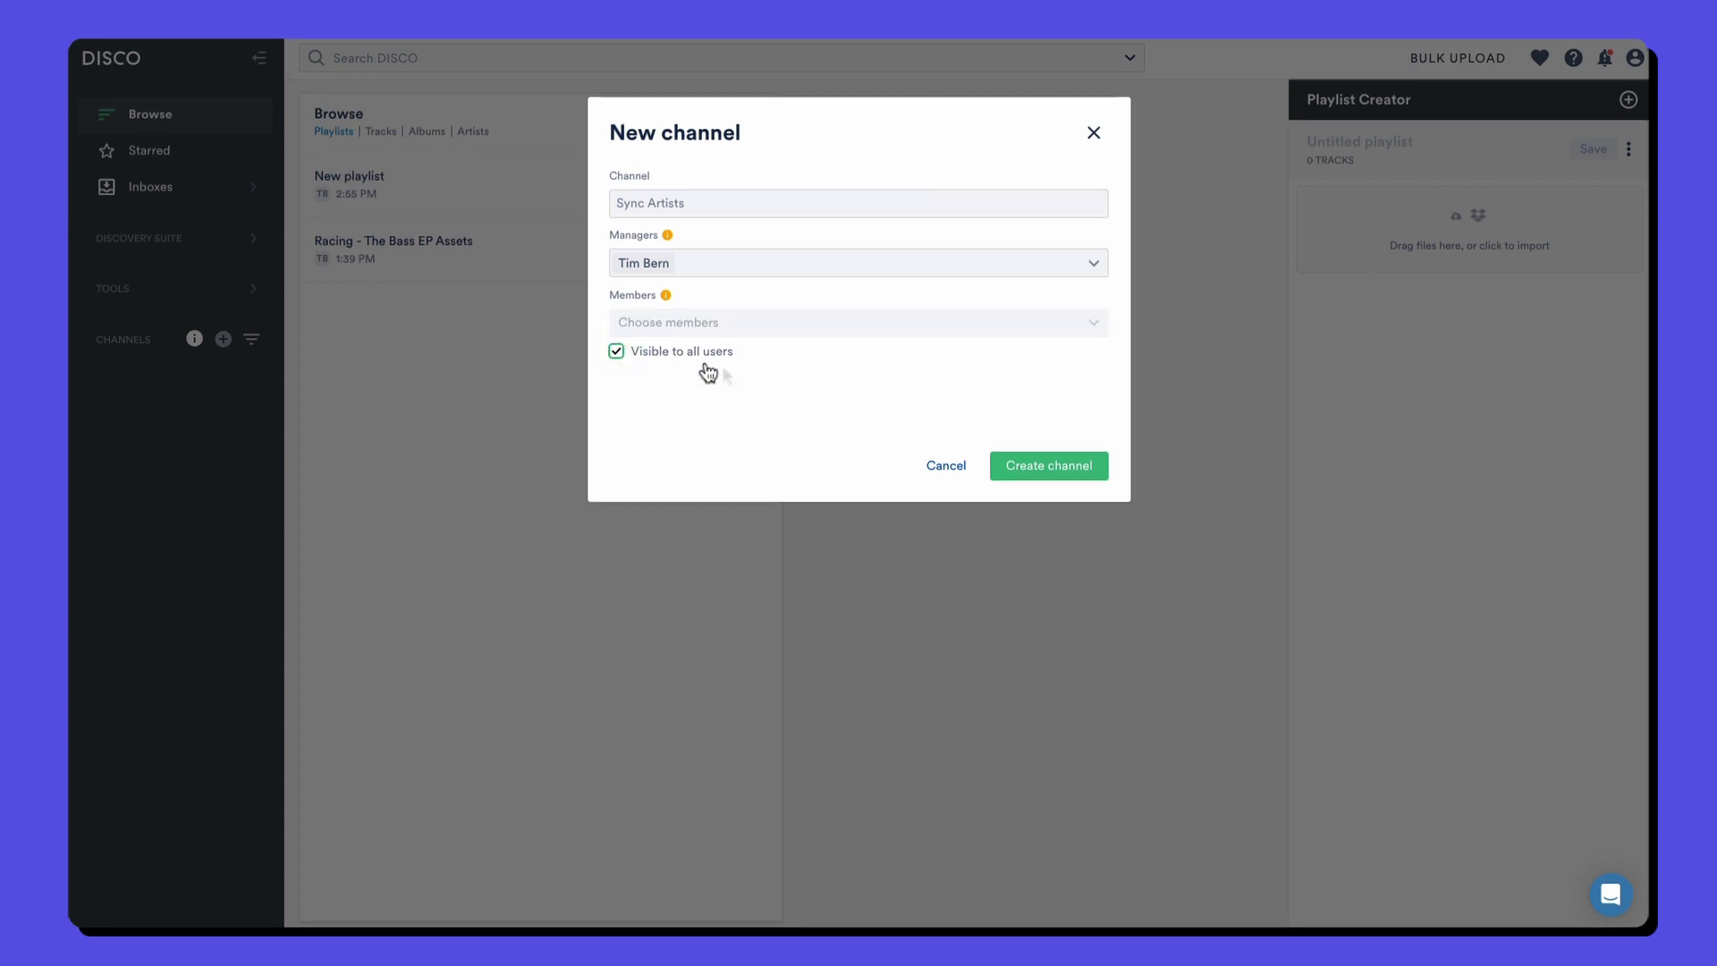
pyautogui.click(1010, 470)
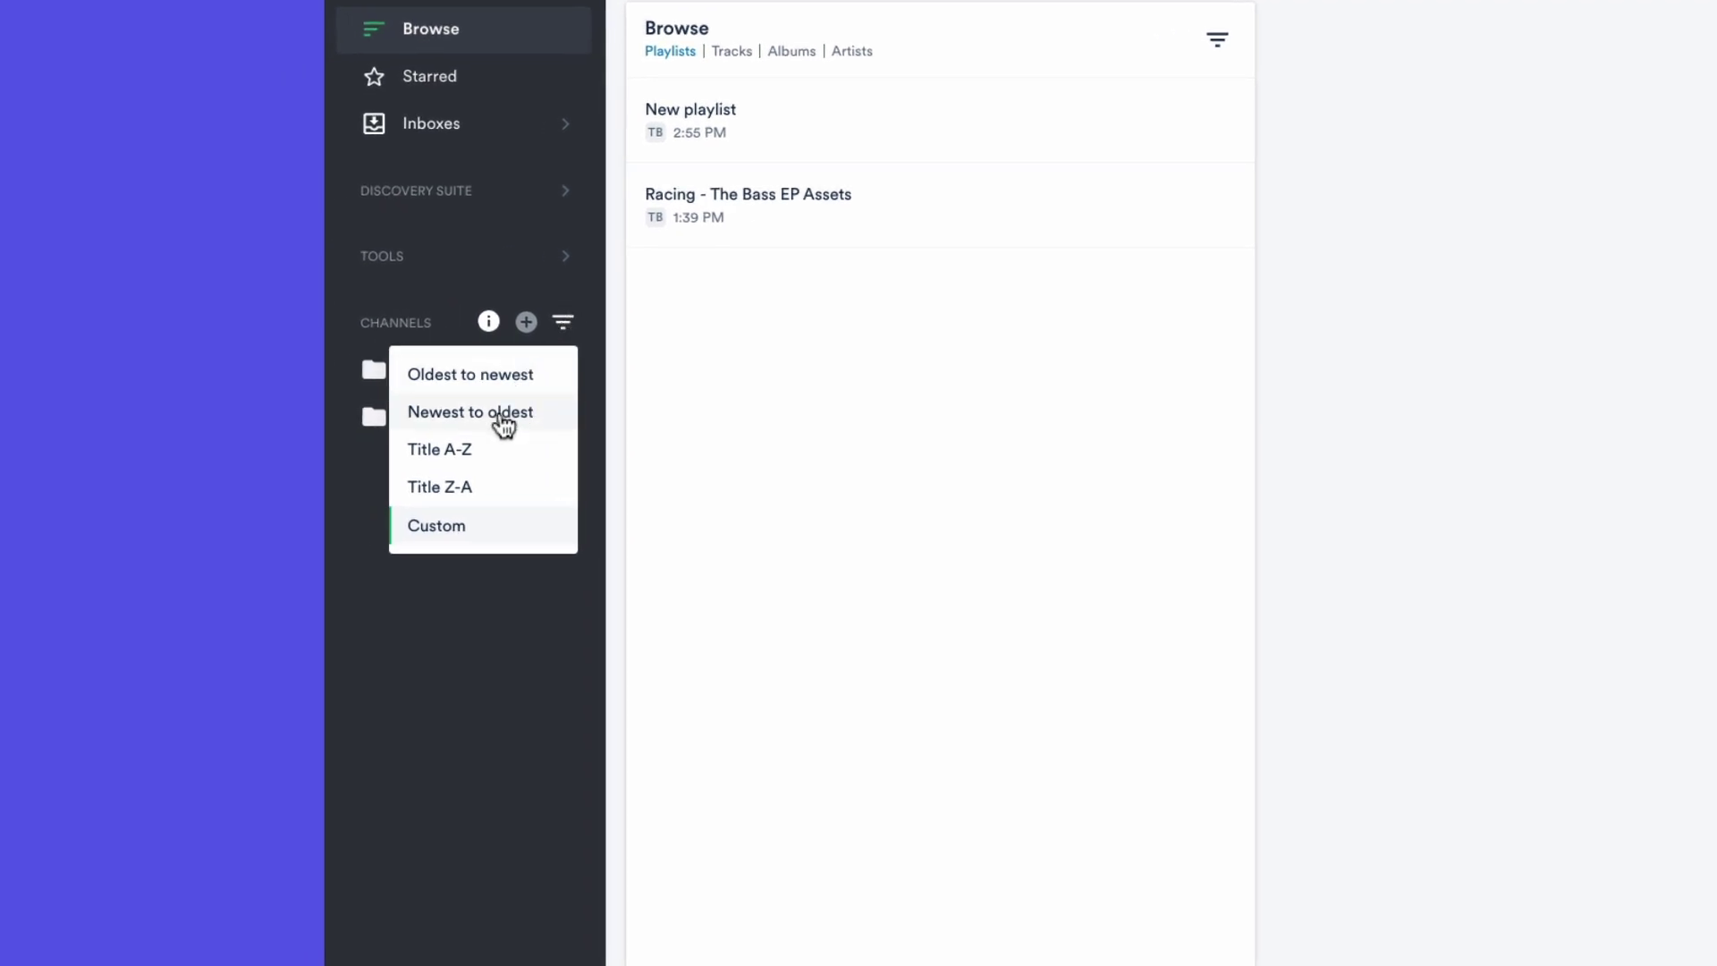
# Step: Sort channels by Title A-Z, then Oldest to newest, and drag Publishing Catalog above Sync Artists
pyautogui.click(491, 449)
pyautogui.click(563, 323)
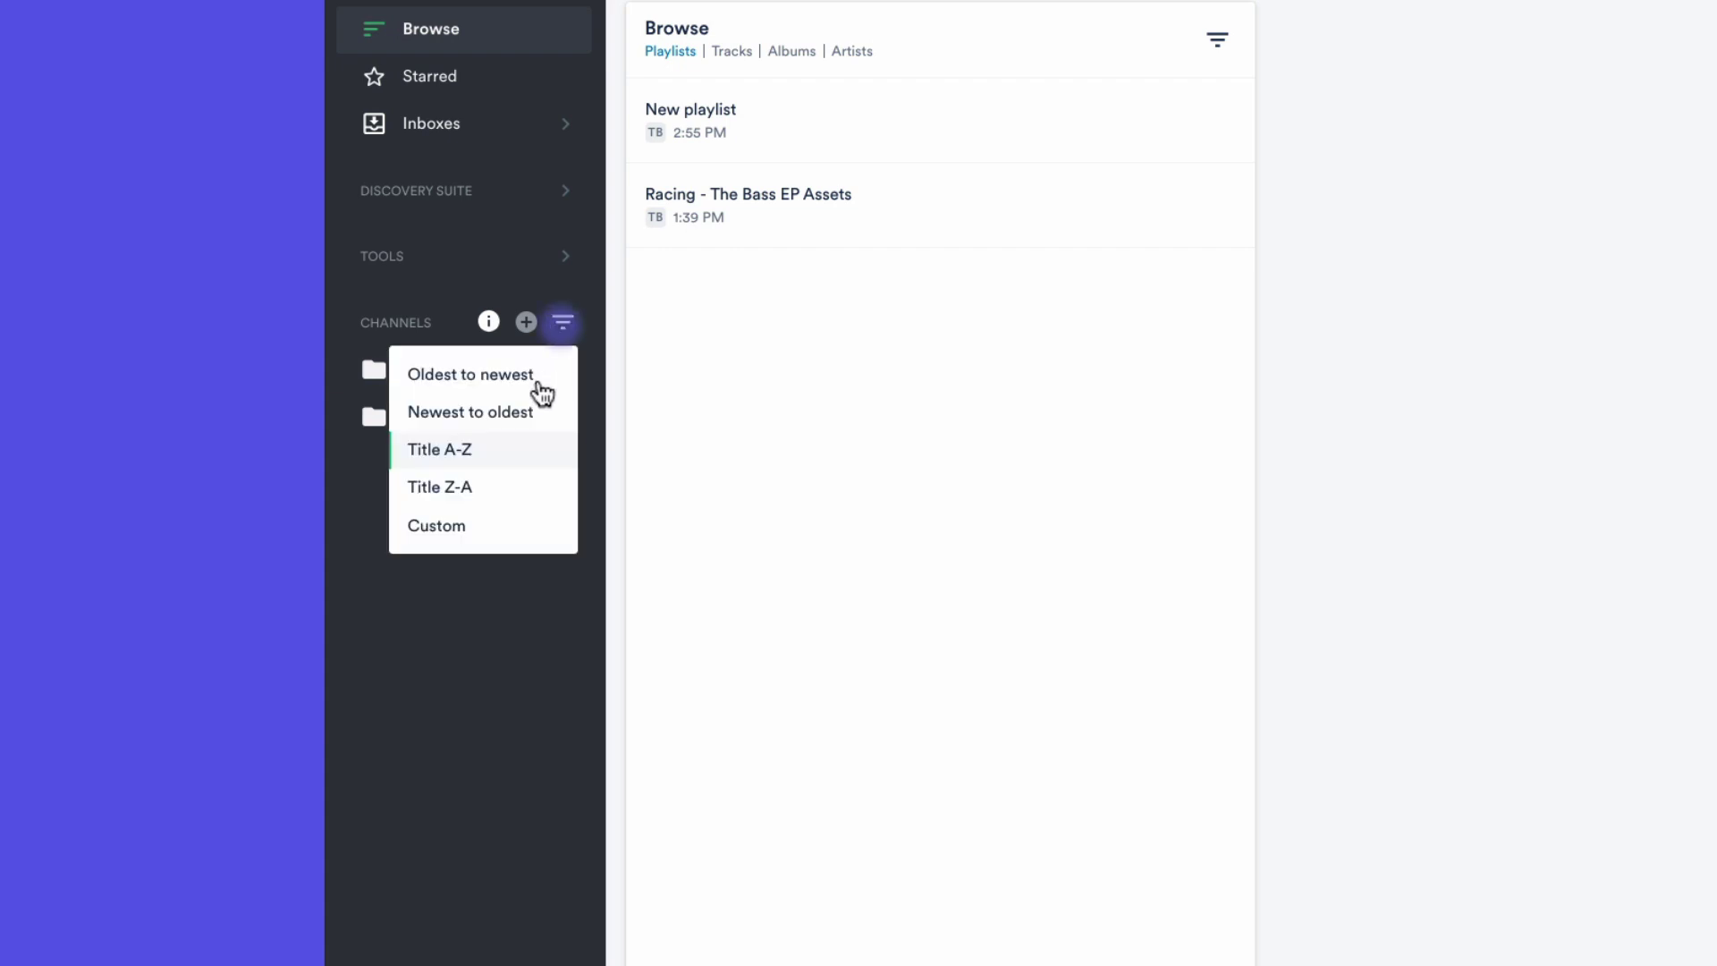
pyautogui.click(483, 490)
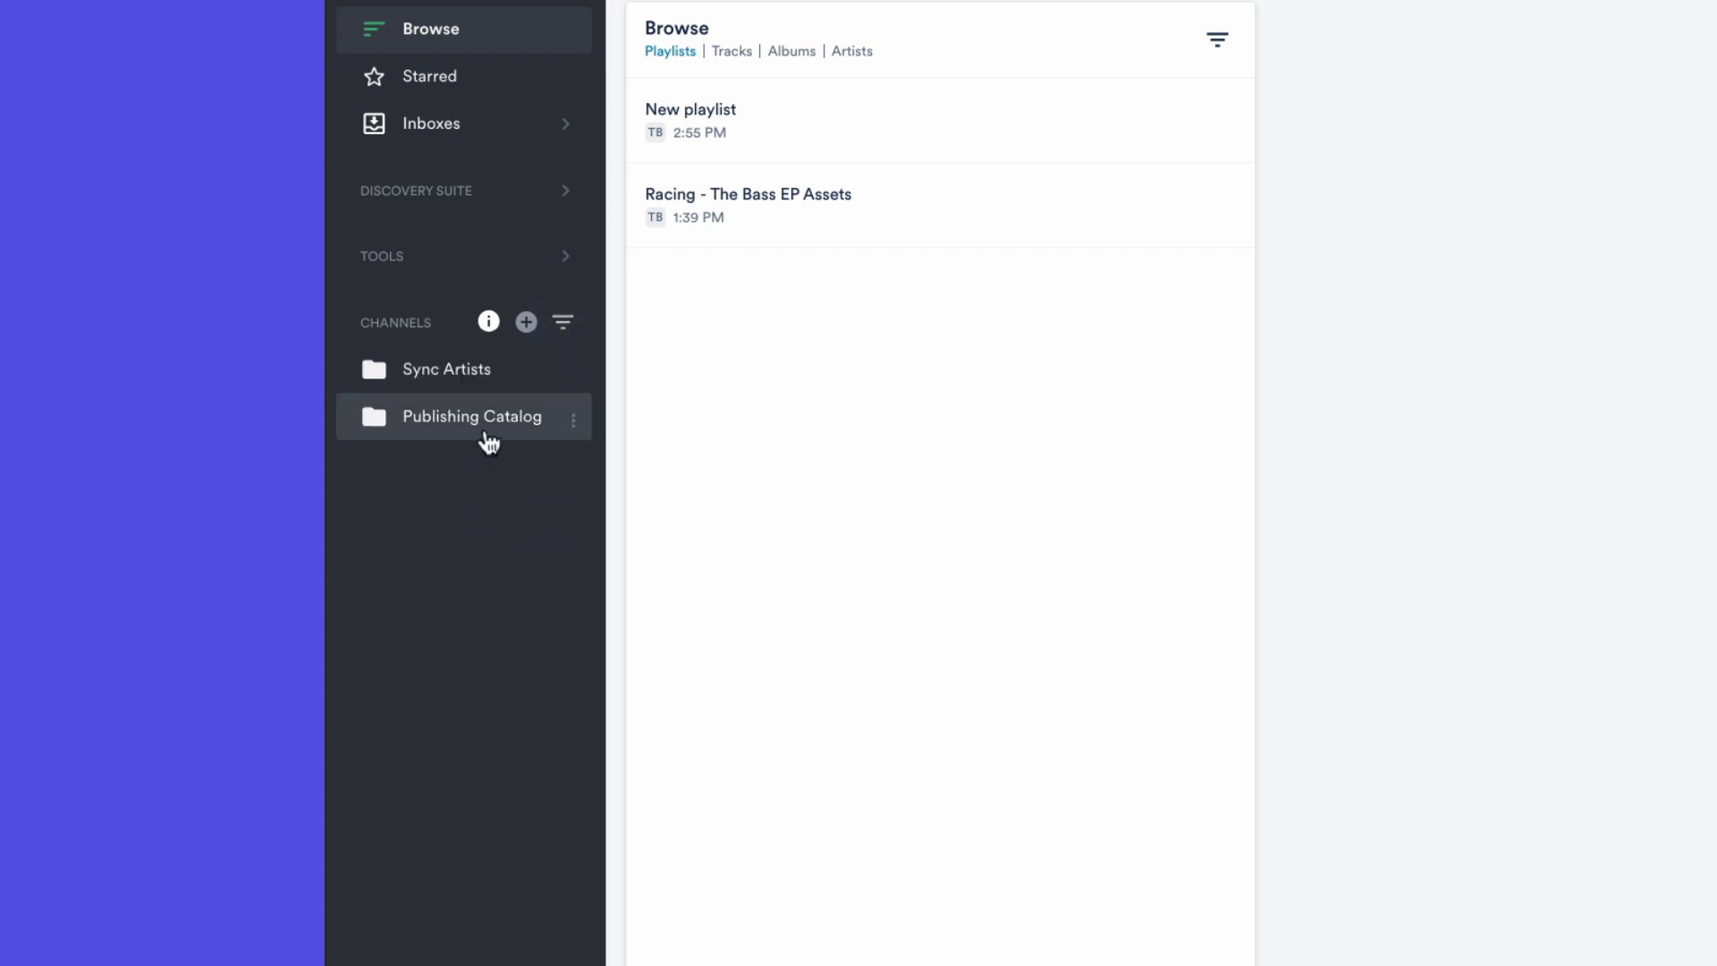
pyautogui.moveTo(486, 426); pyautogui.dragTo(485, 385)
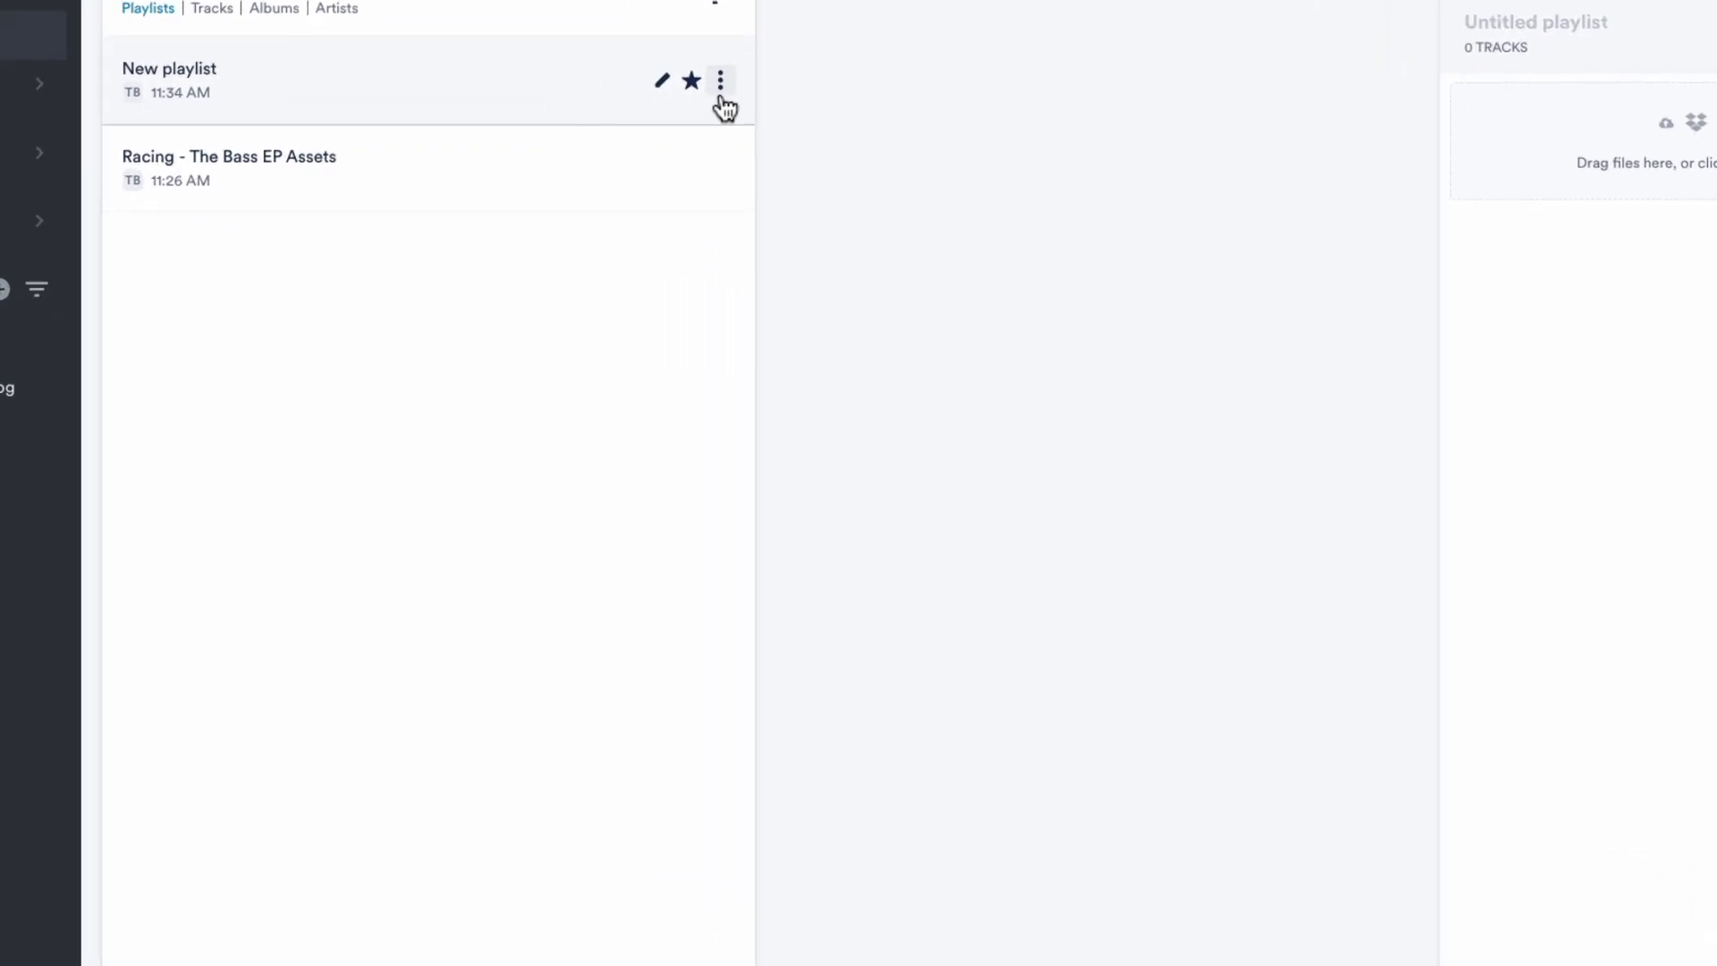
# Step: Add New playlist to the Sync Artists/Racing channel folder
pyautogui.click(719, 87)
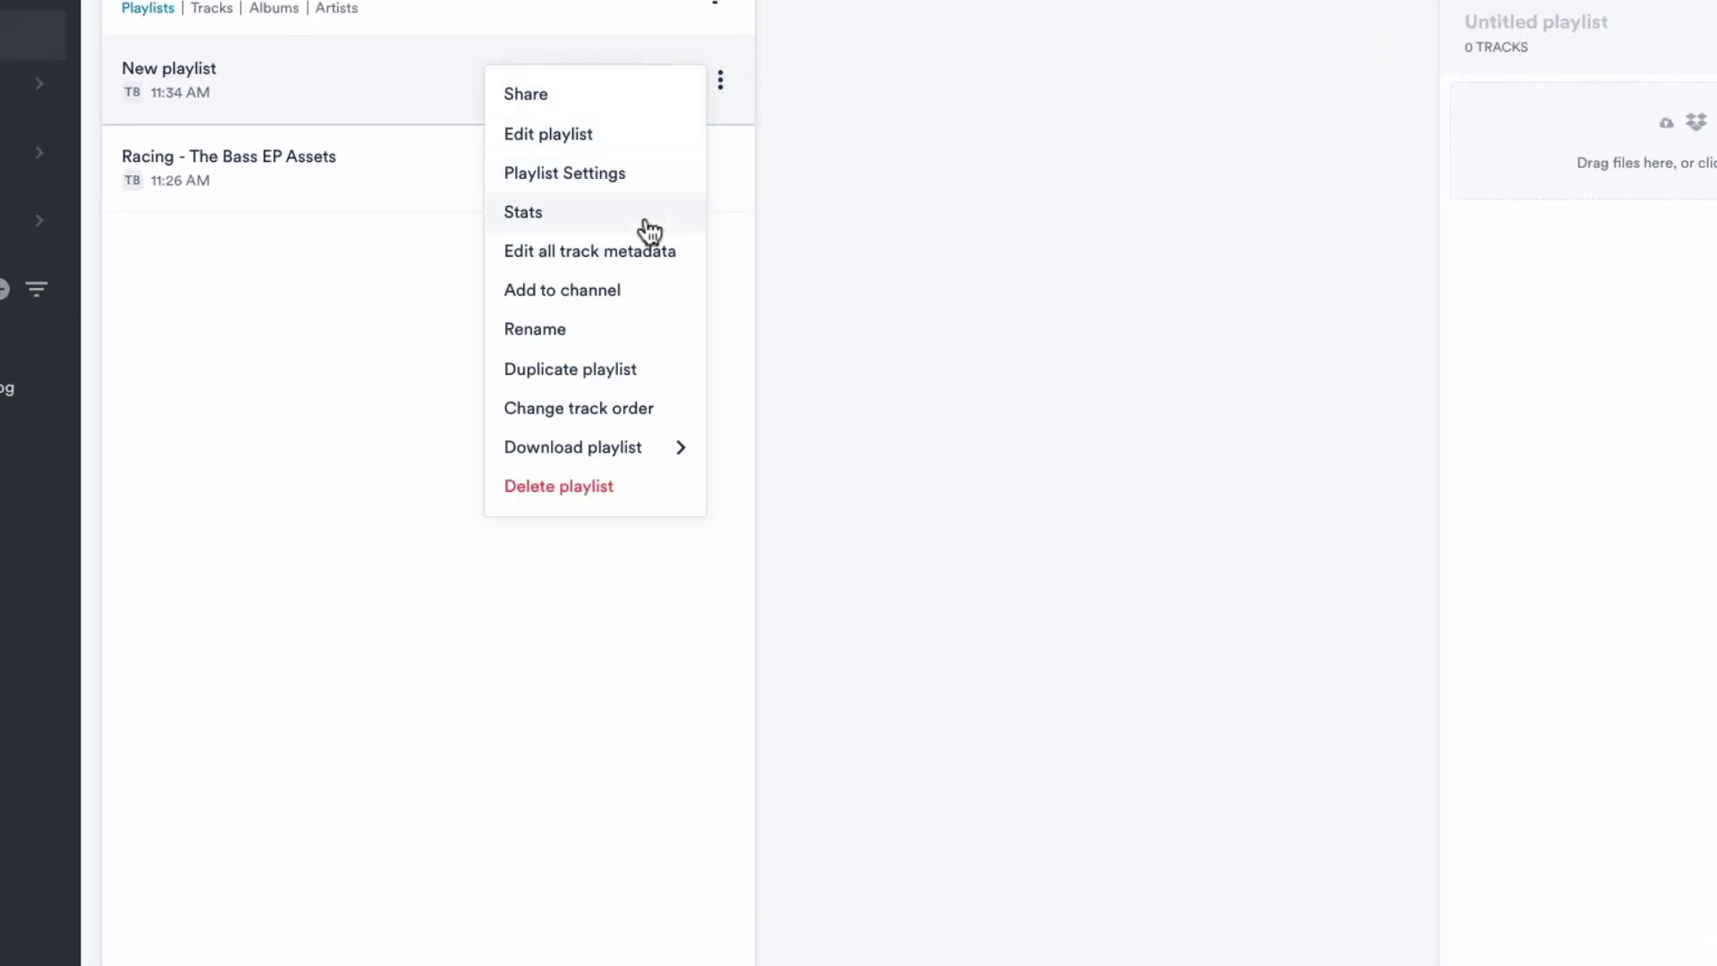
pyautogui.click(693, 340)
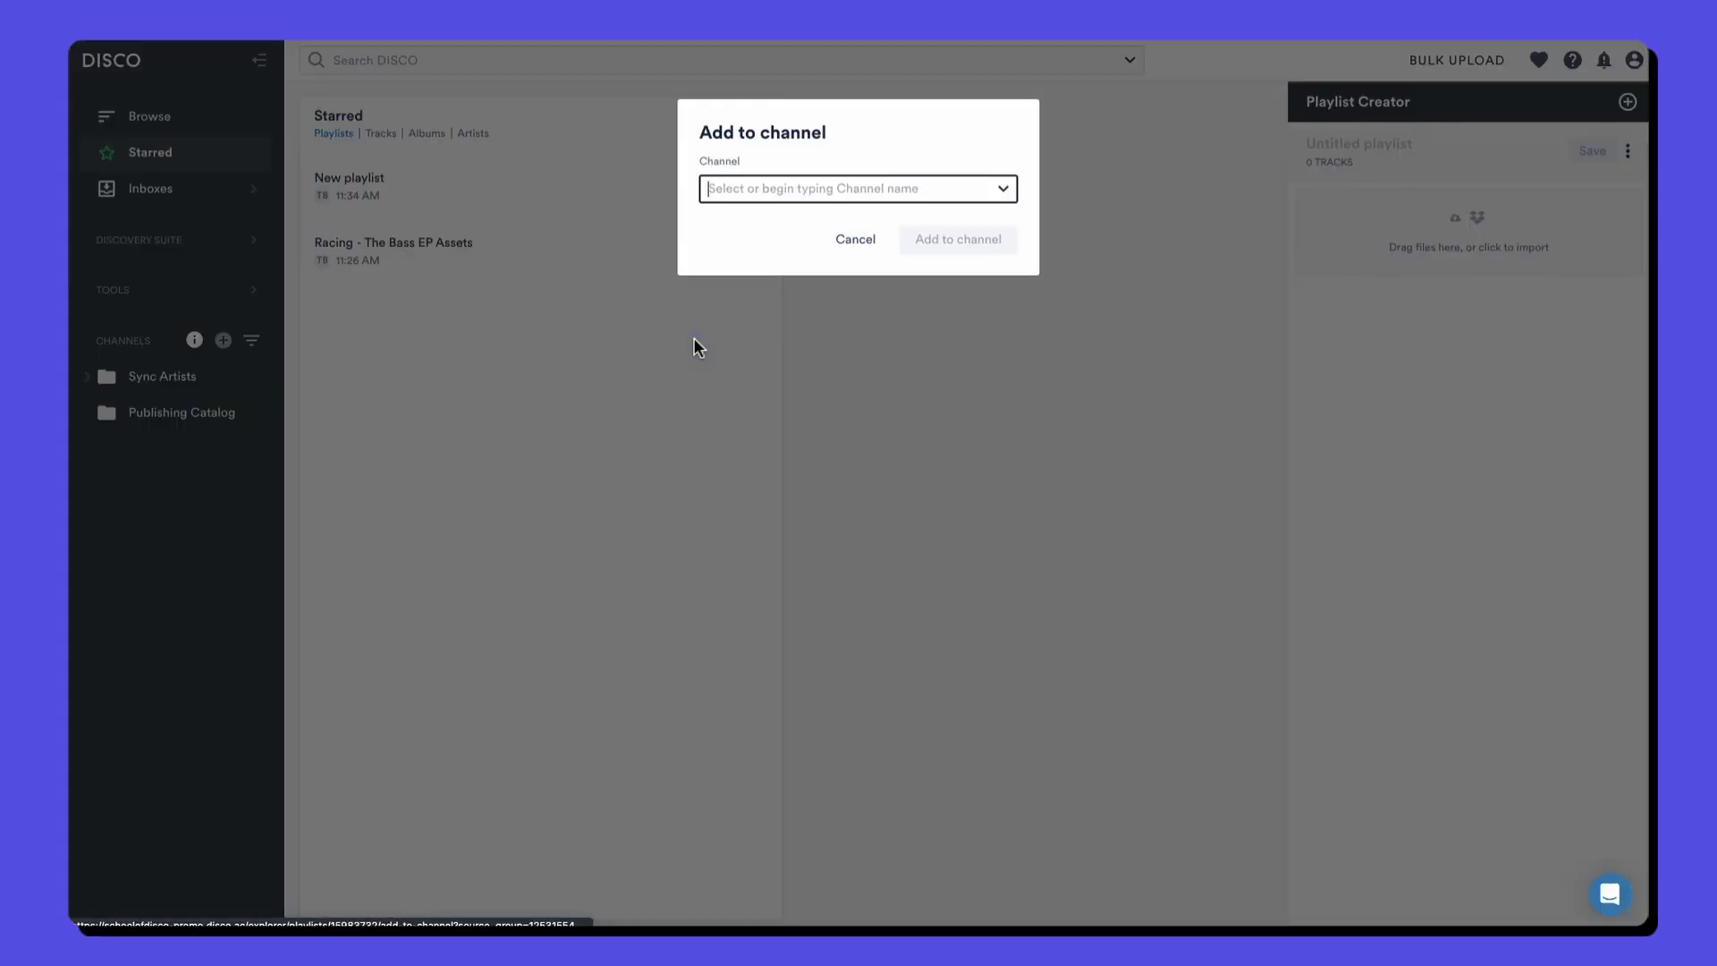
pyautogui.click(963, 188)
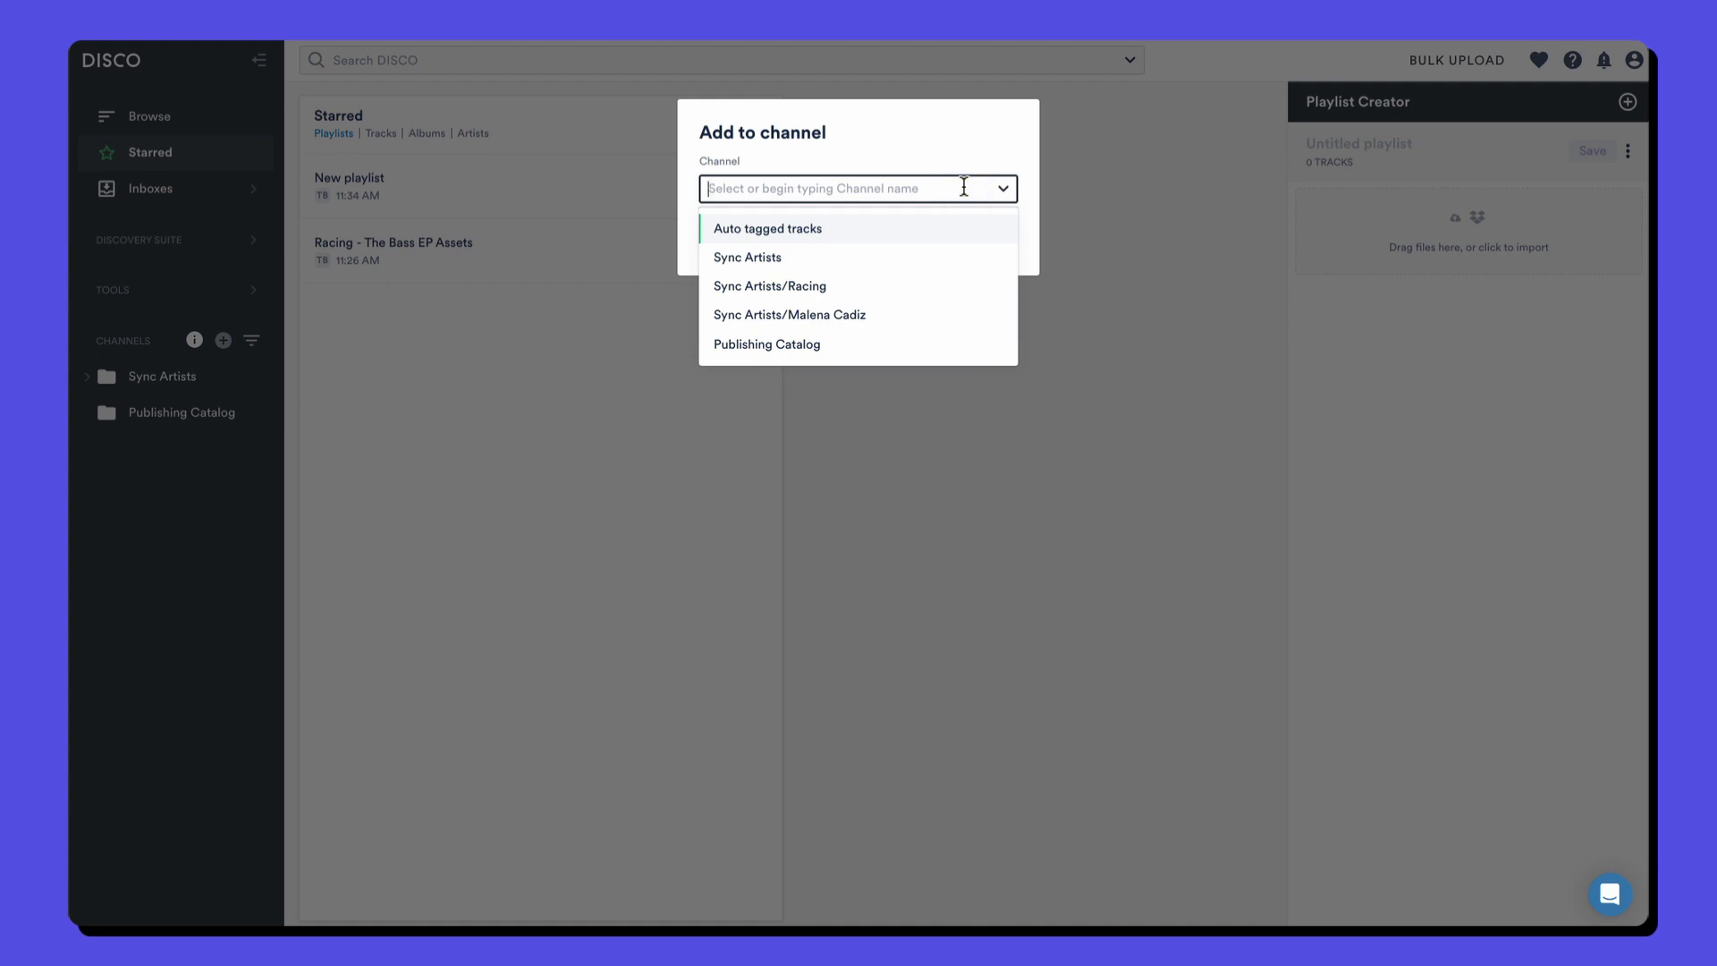
pyautogui.click(770, 286)
pyautogui.click(928, 240)
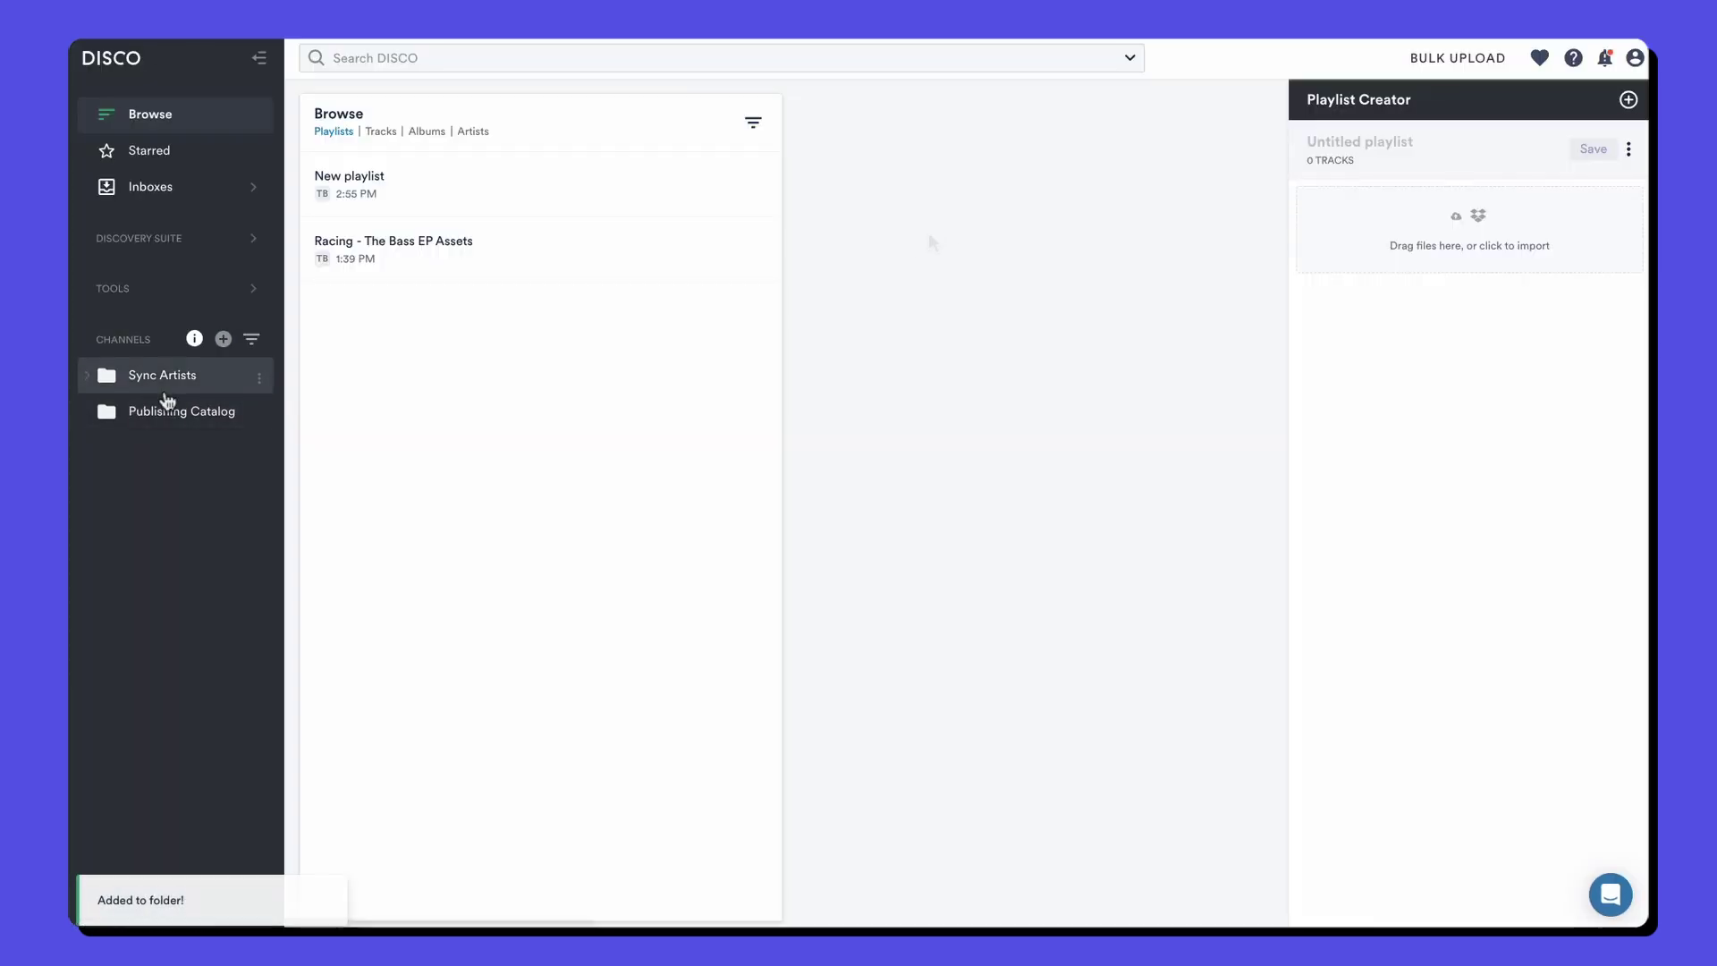
# Step: Expand Sync Artists and drag New playlist and Racing - The Bass EP Assets into it
pyautogui.click(85, 381)
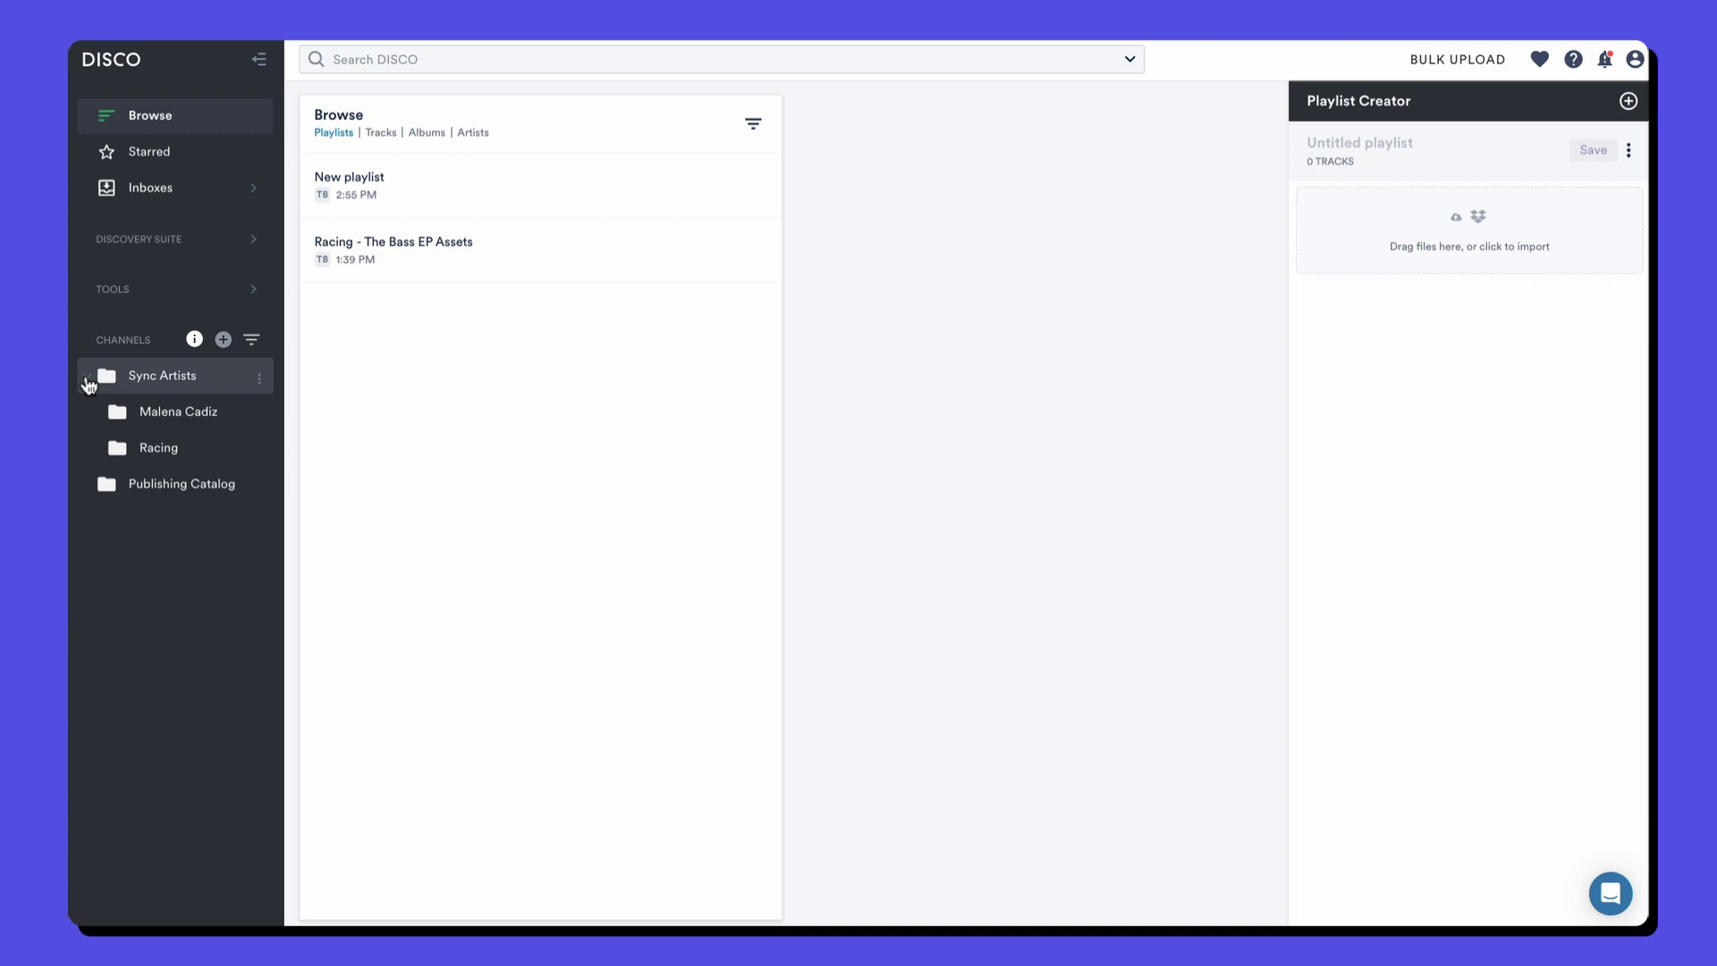
pyautogui.moveTo(525, 183); pyautogui.dragTo(228, 486)
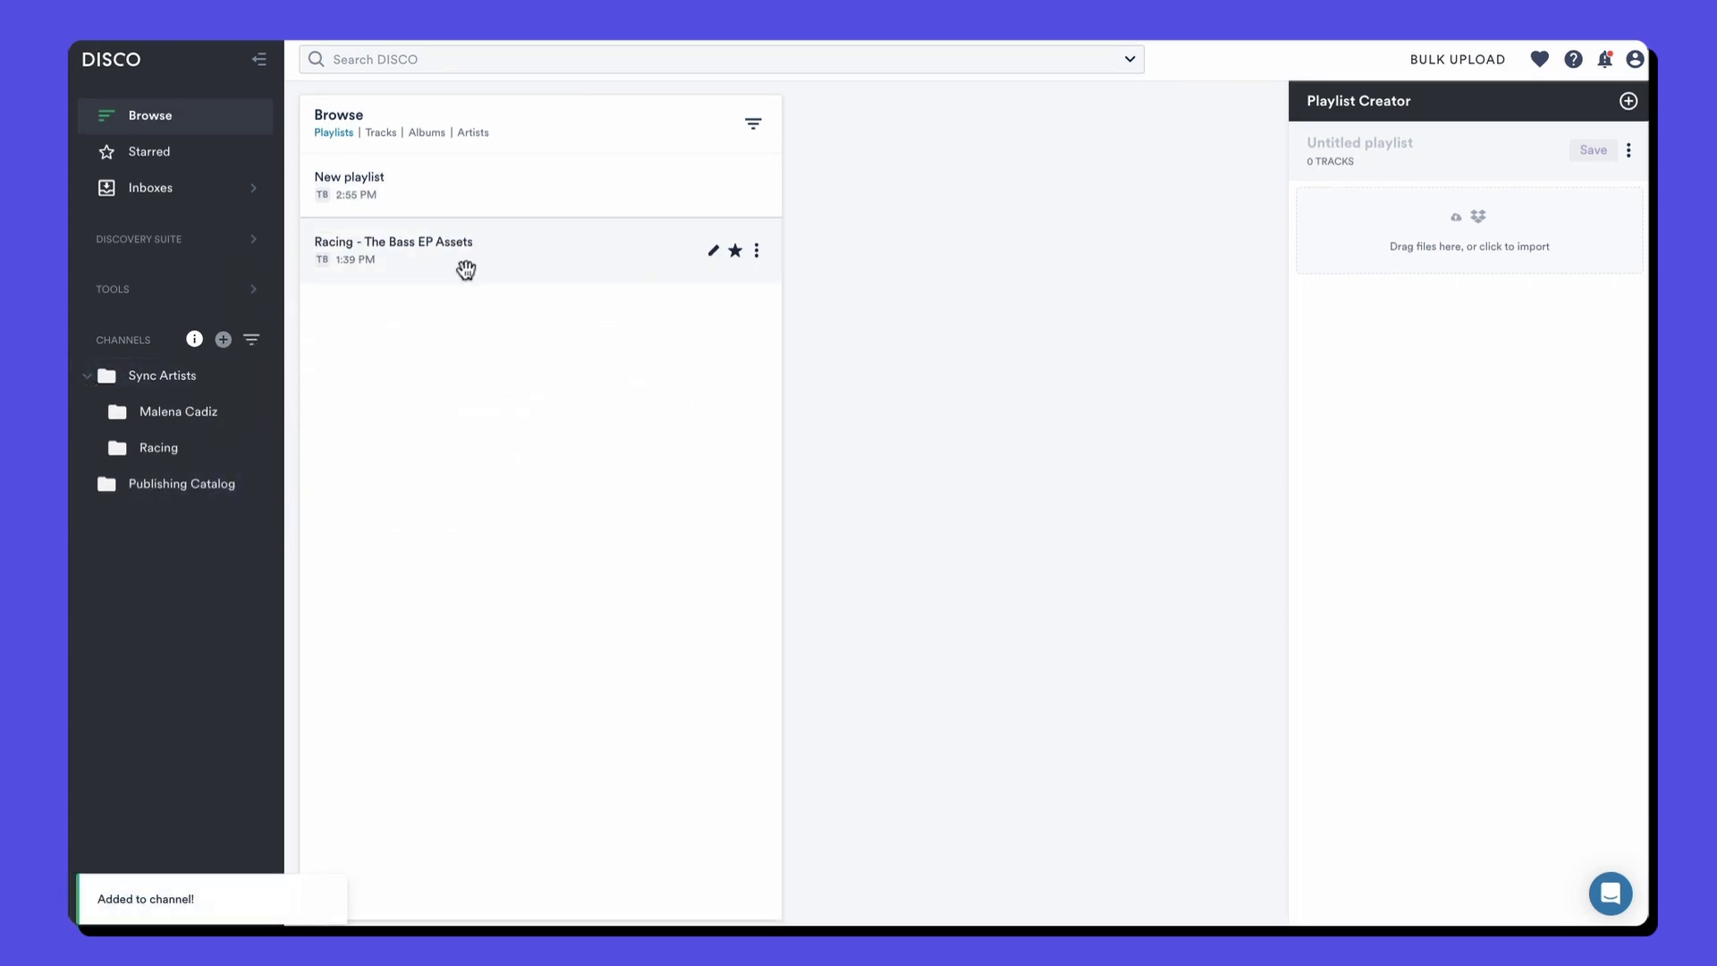
pyautogui.moveTo(466, 270); pyautogui.dragTo(214, 403)
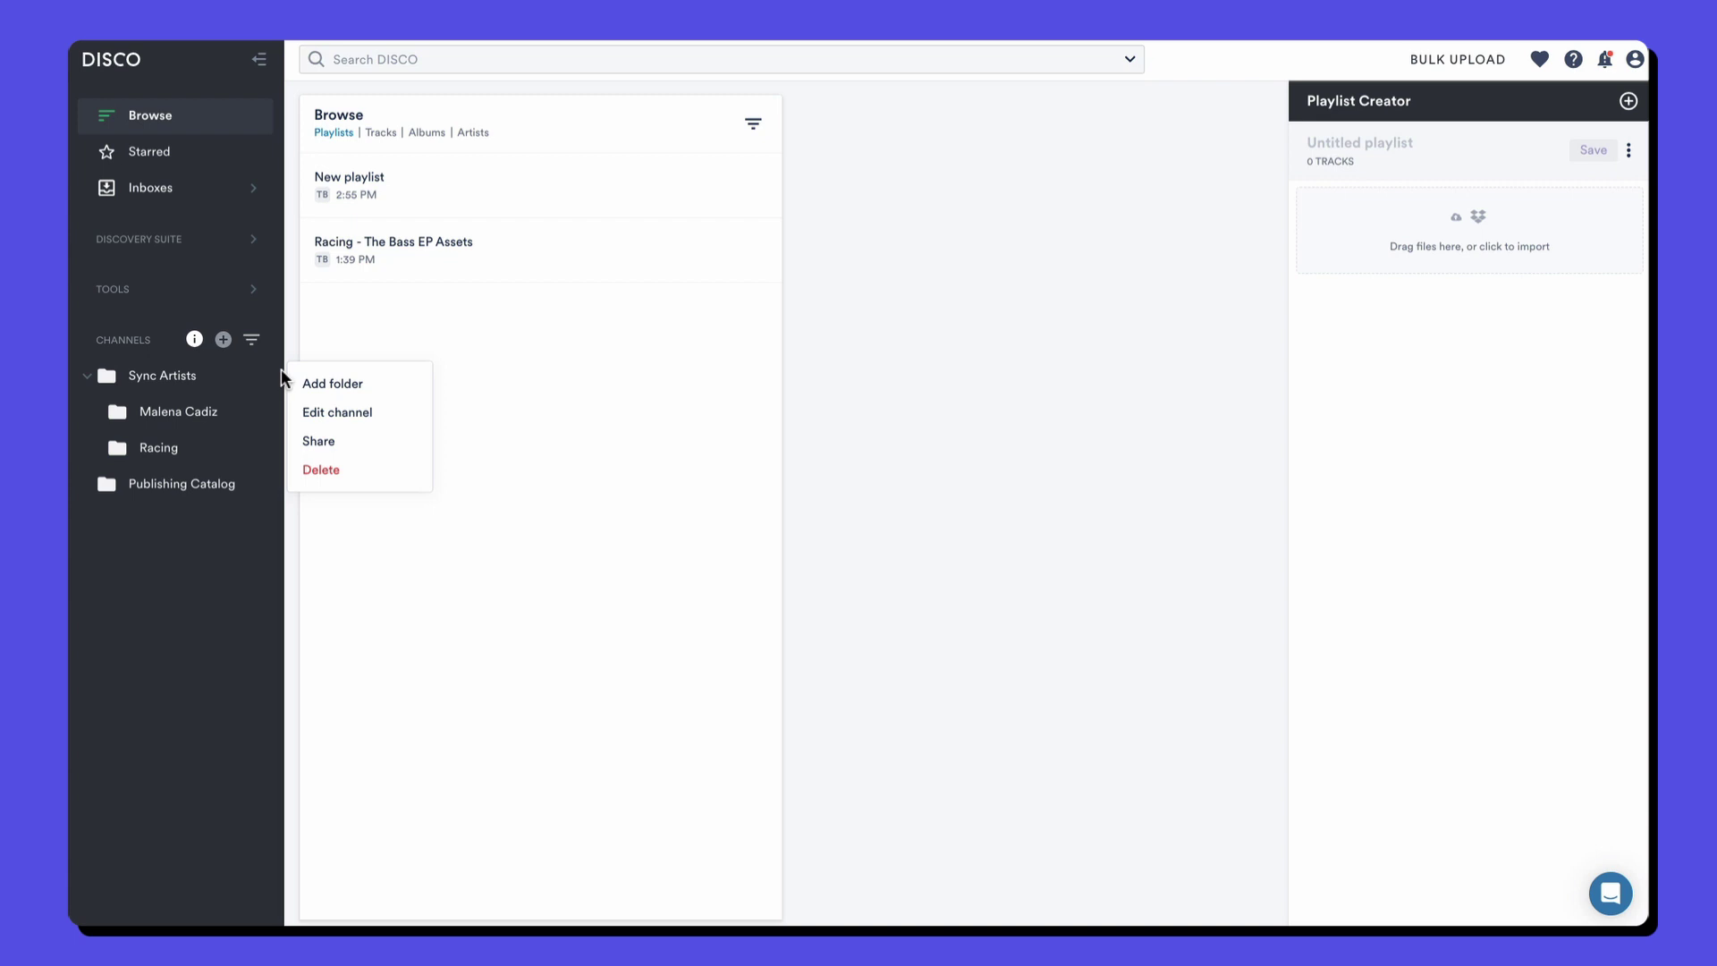
# Step: Add a folder named Pink Skies to the Sync Artists channel
pyautogui.click(306, 384)
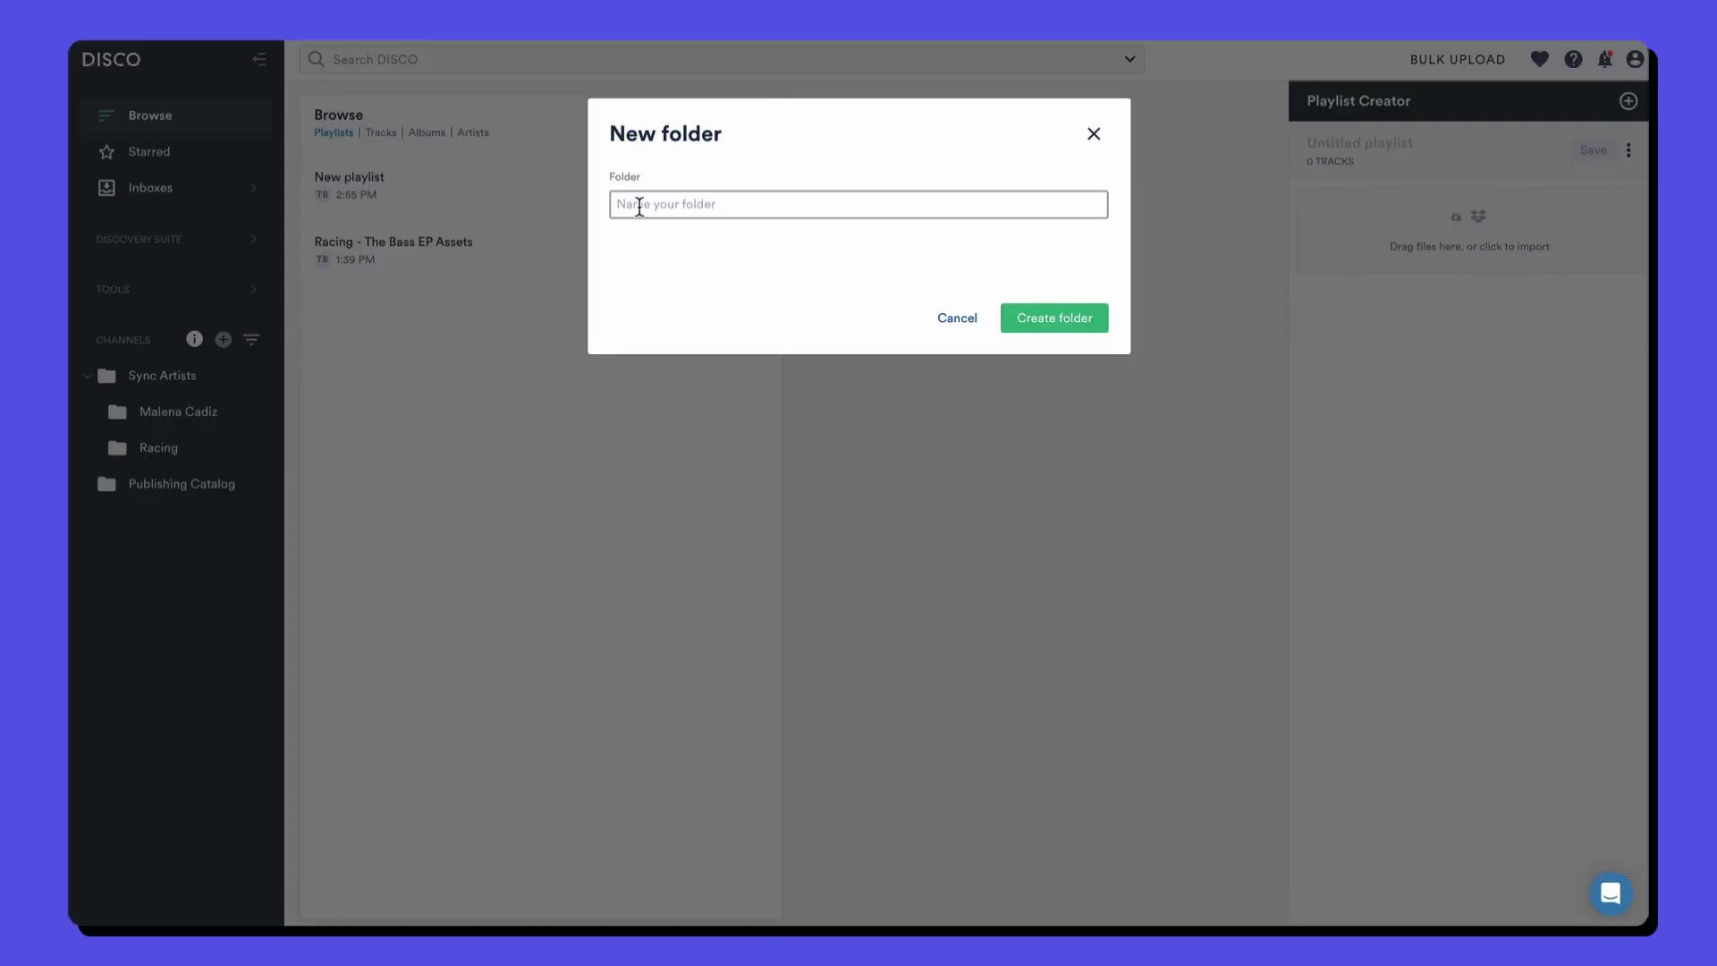
pyautogui.write('Pink Skies')
pyautogui.click(1016, 312)
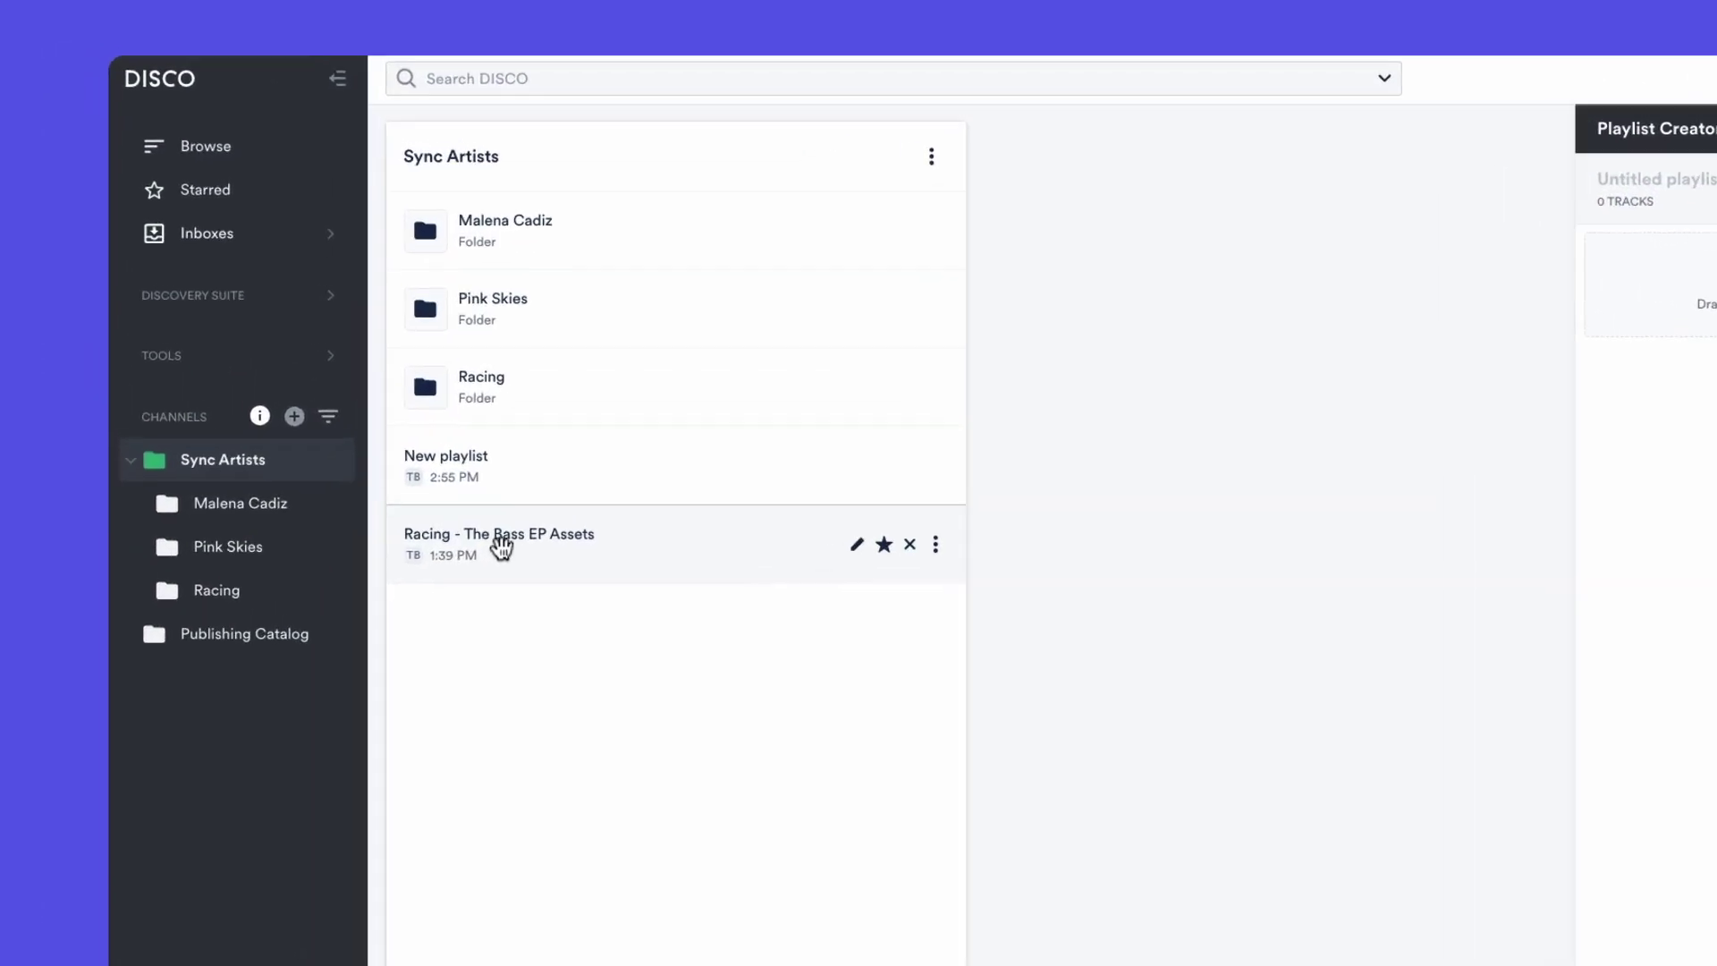
# Step: Move Racing - The Bass EP Assets into Racing and back under Sync Artists, then reposition Pink Skies
pyautogui.moveTo(500, 546); pyautogui.dragTo(557, 407)
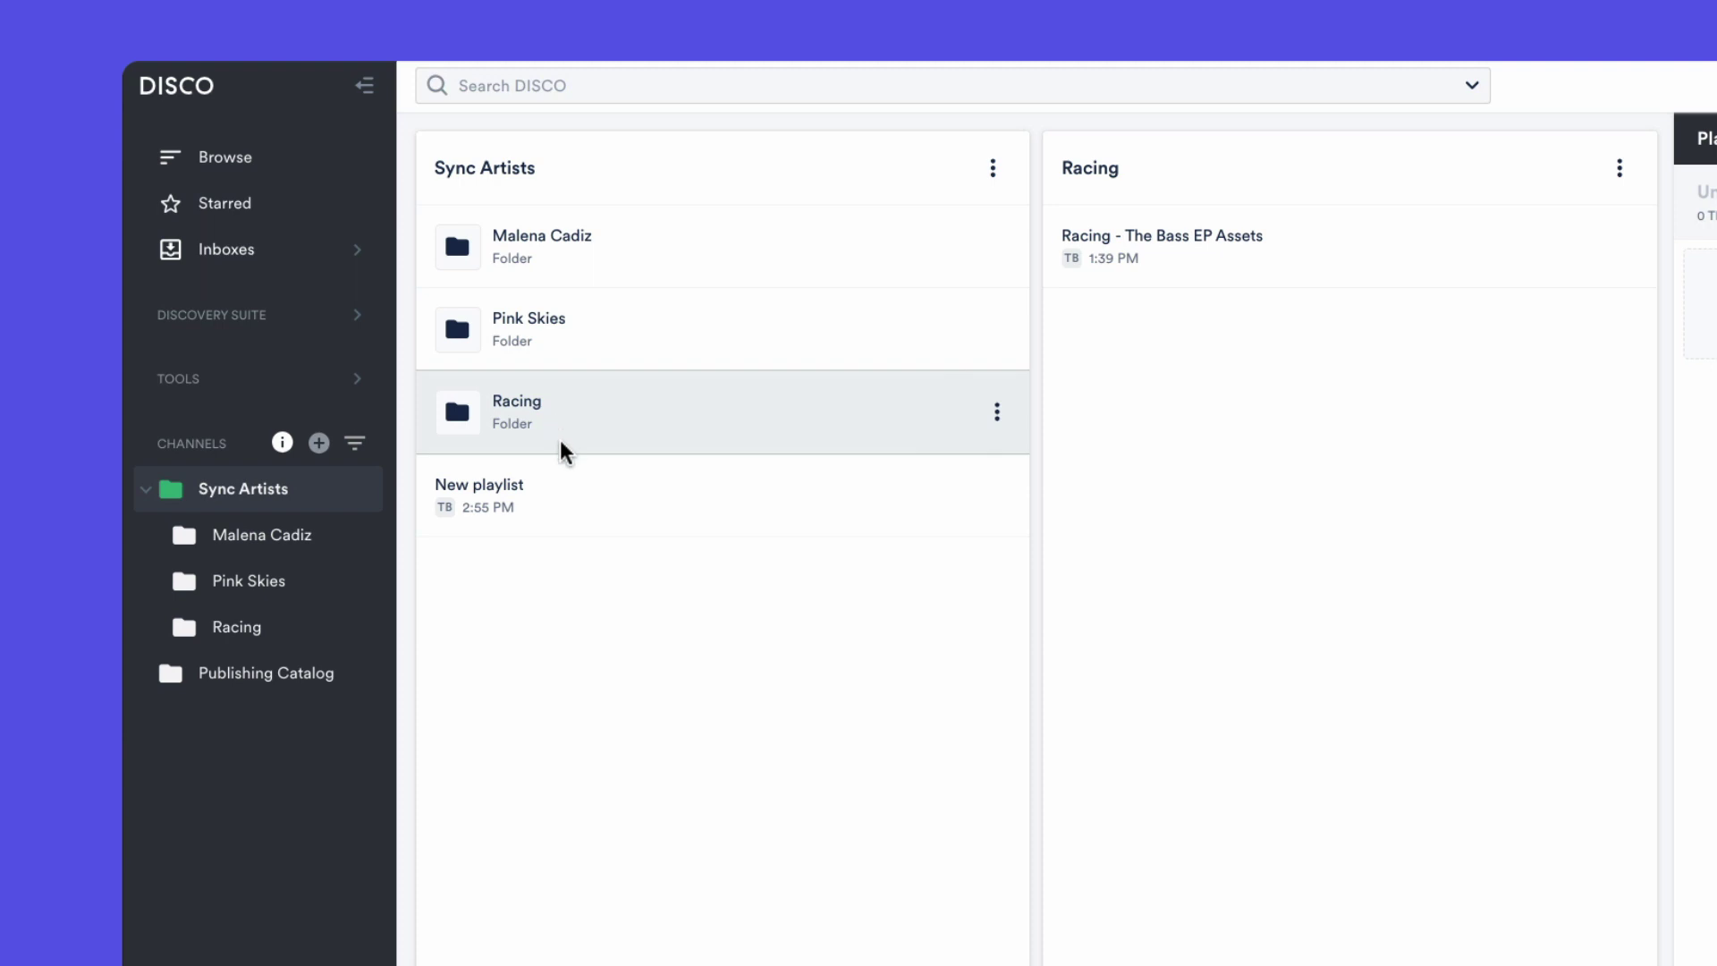
pyautogui.moveTo(1162, 245)
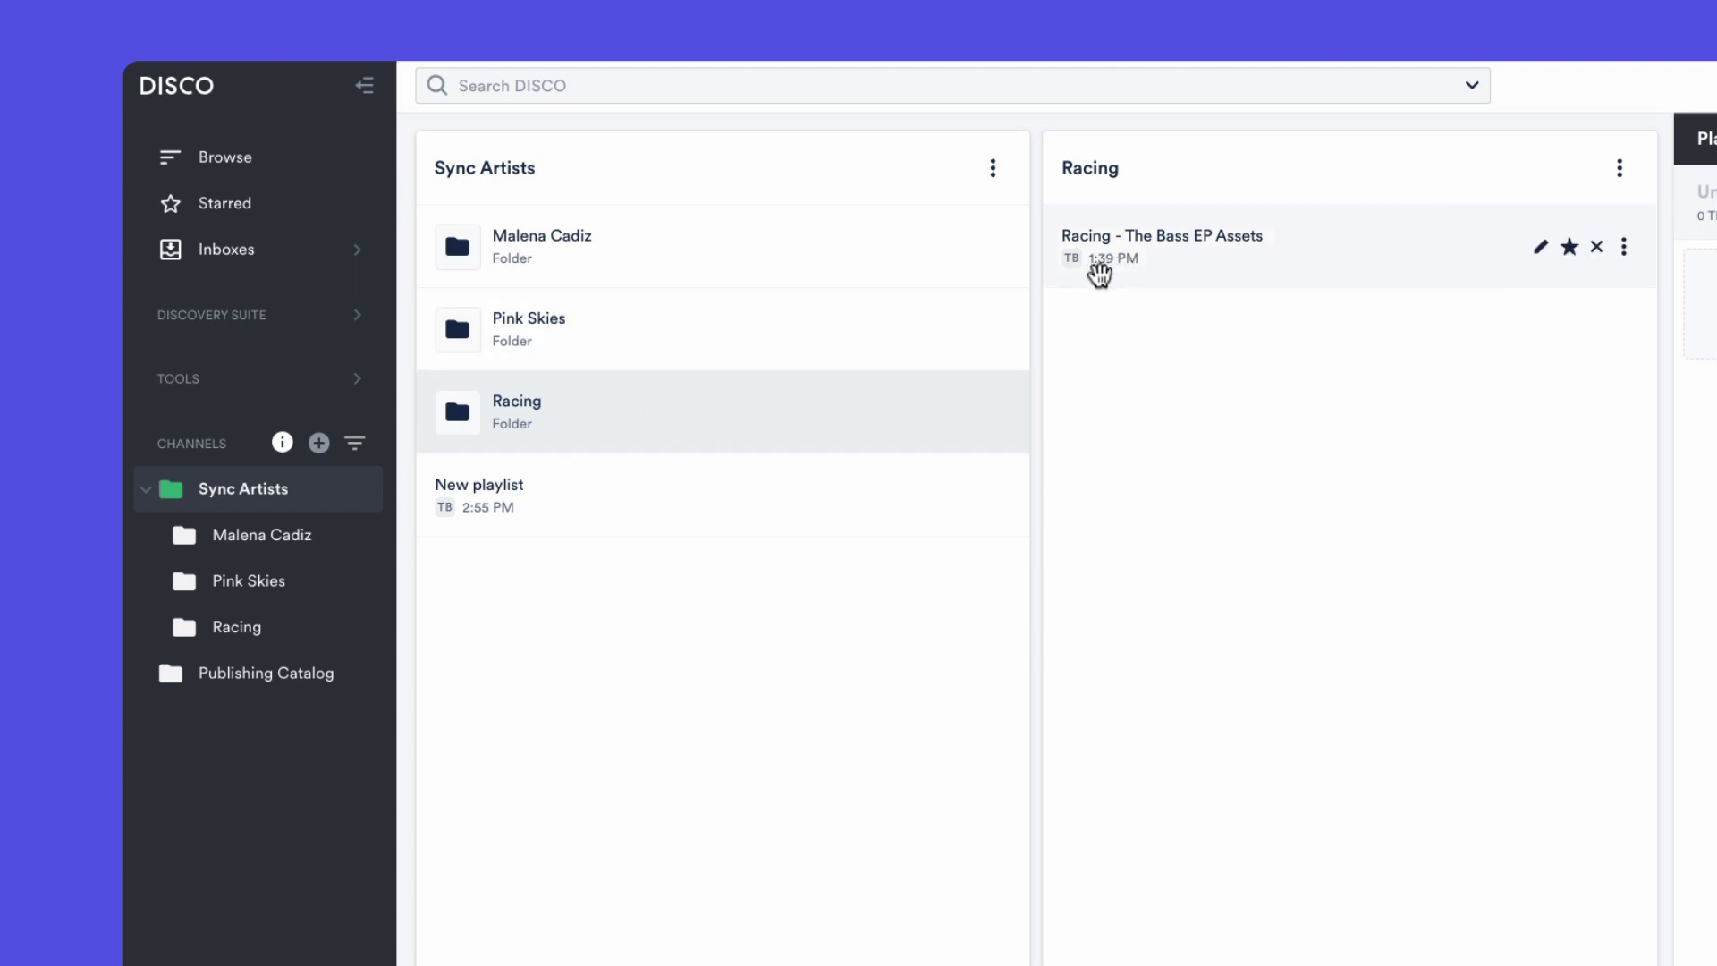
pyautogui.moveTo(1099, 275); pyautogui.dragTo(325, 473)
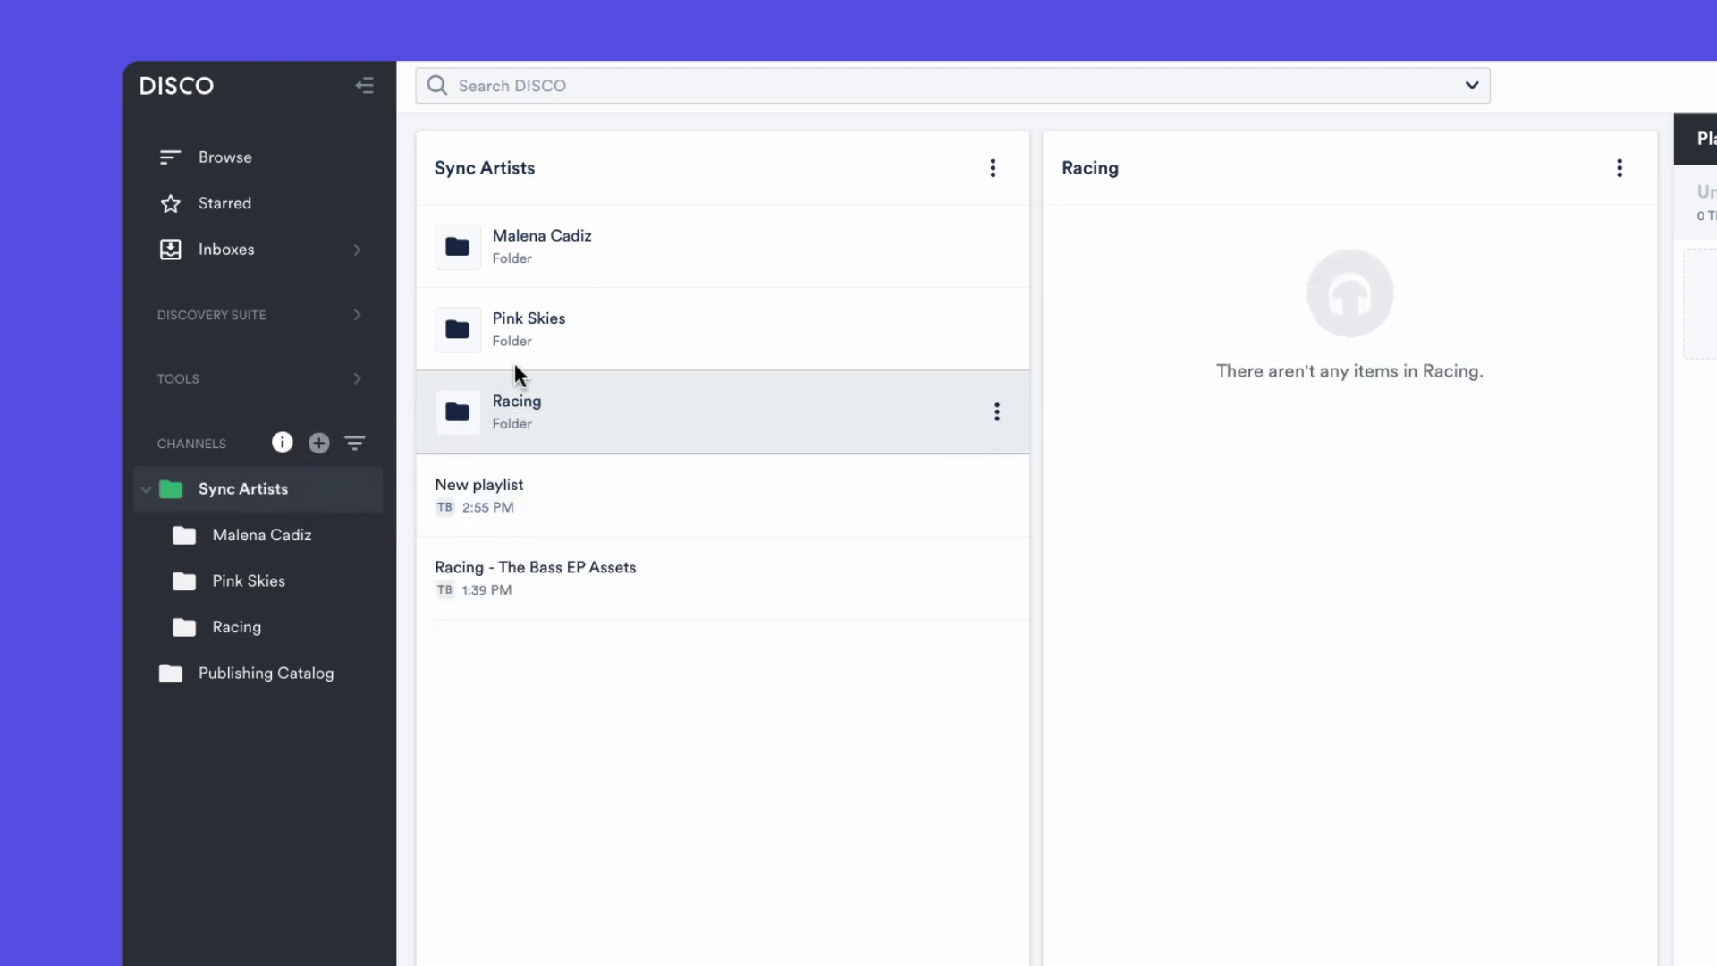
pyautogui.moveTo(515, 364); pyautogui.dragTo(246, 678)
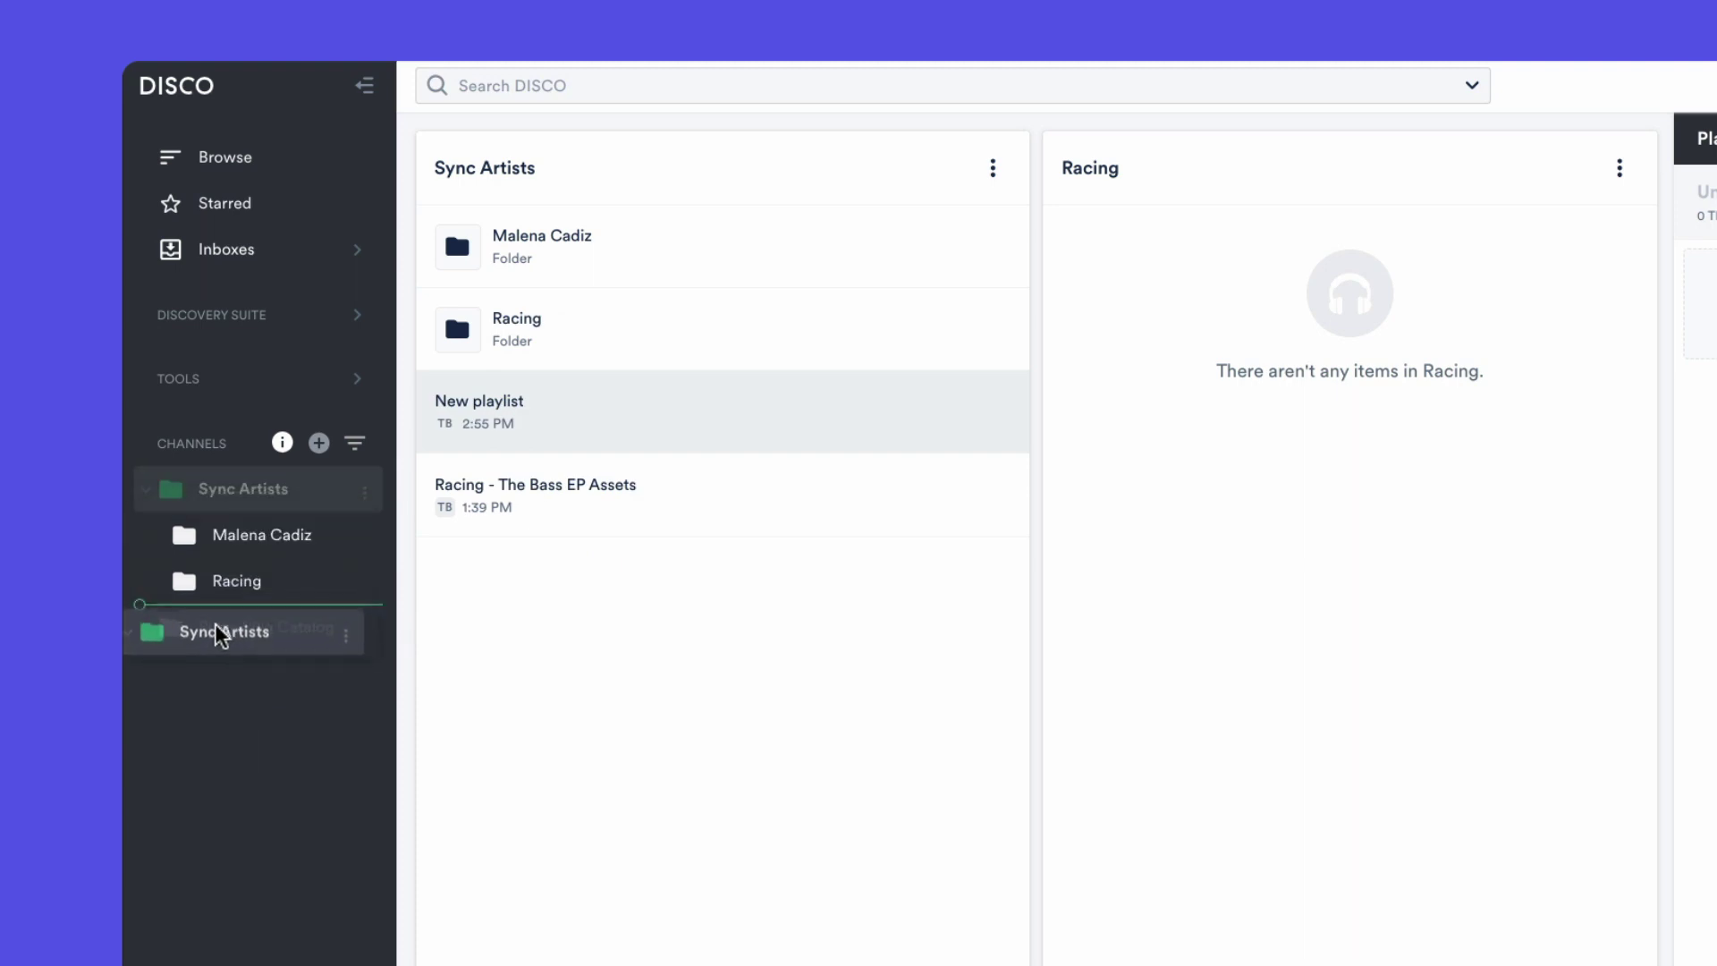